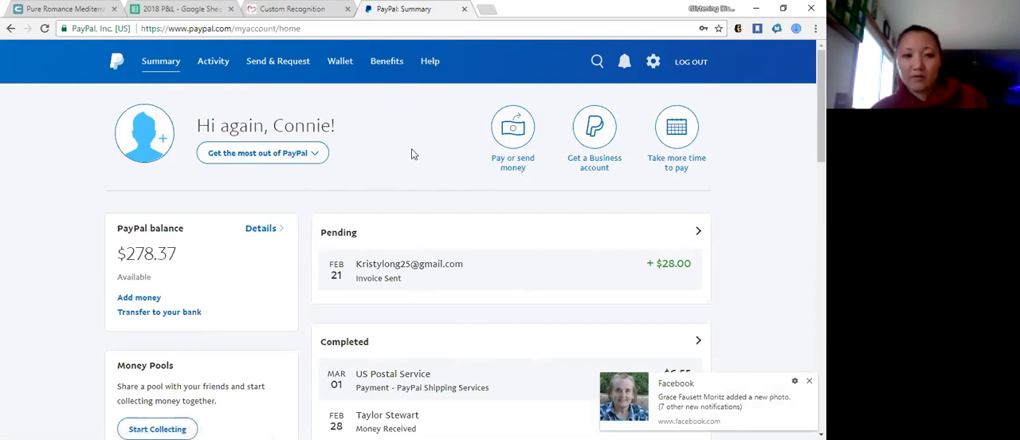
Open MultiOrder shipping from the selling tools on the account summary.
scroll(418, 147, "down", 2)
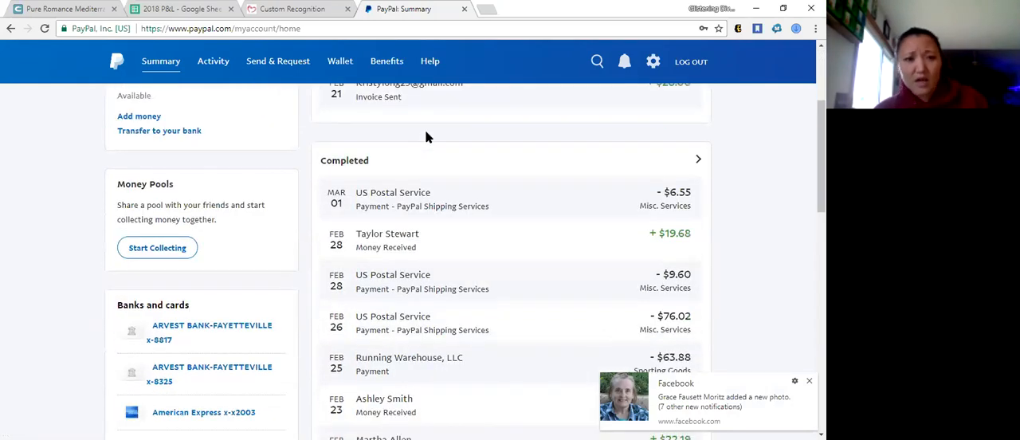
scroll(426, 137, "down", 4)
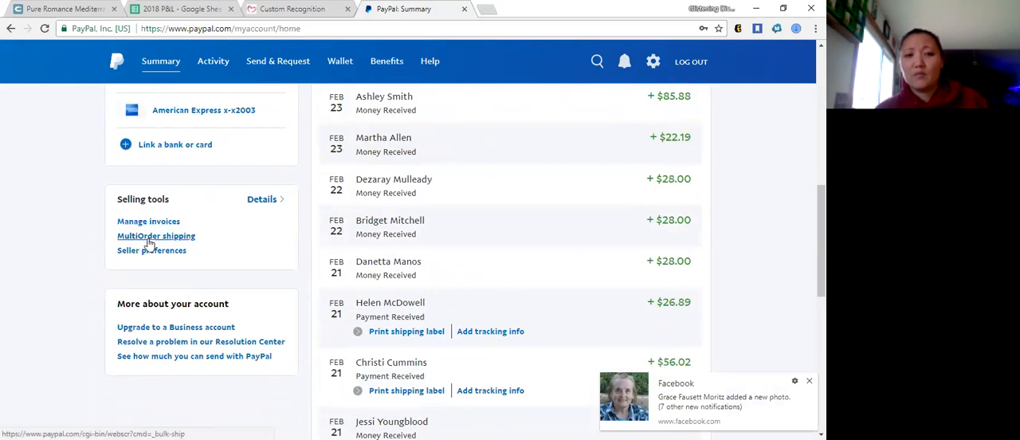
left_click(148, 239)
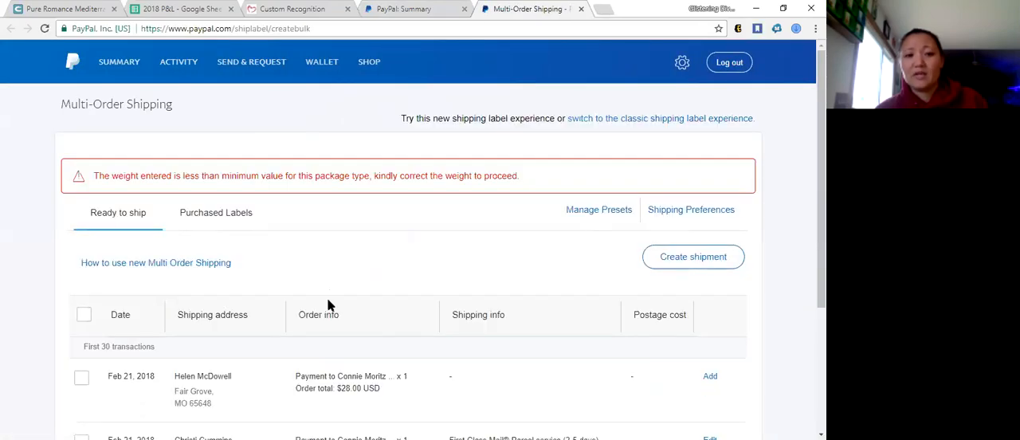
Review the orders ready to ship and switch to the classic shipping label experience.
scroll(330, 306, "down", 3)
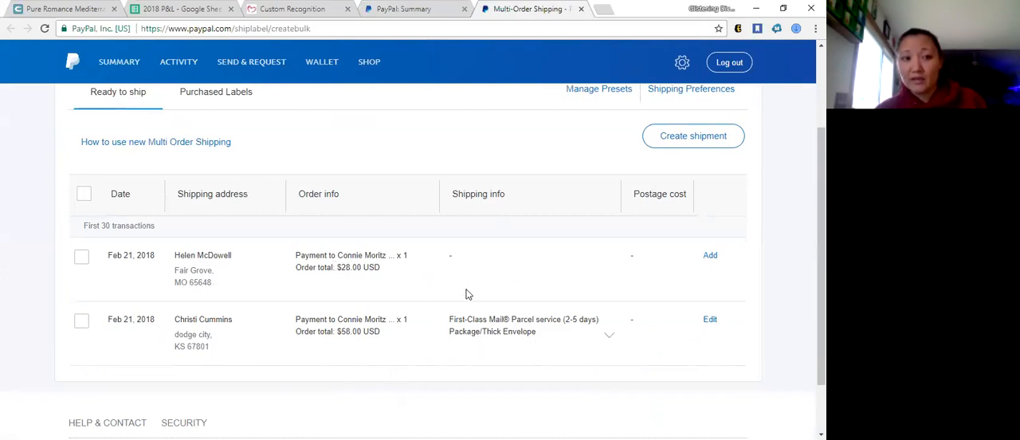
scroll(466, 294, "up", 2)
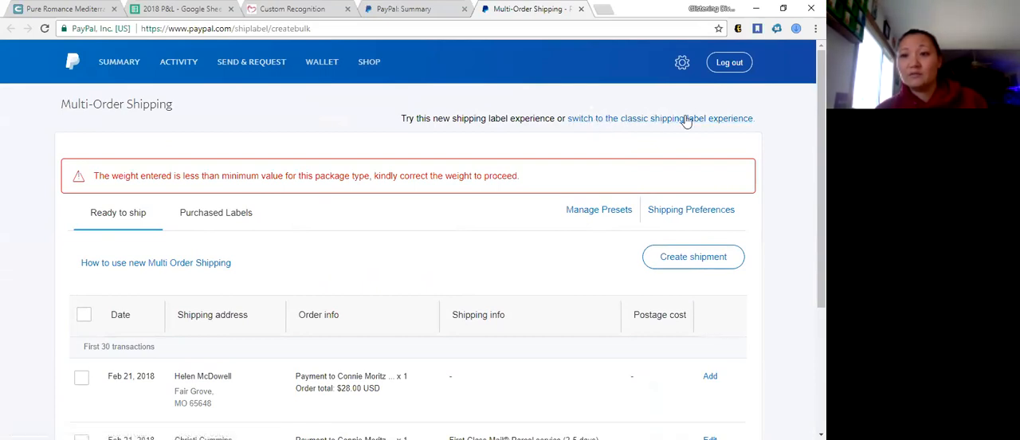
left_click(633, 126)
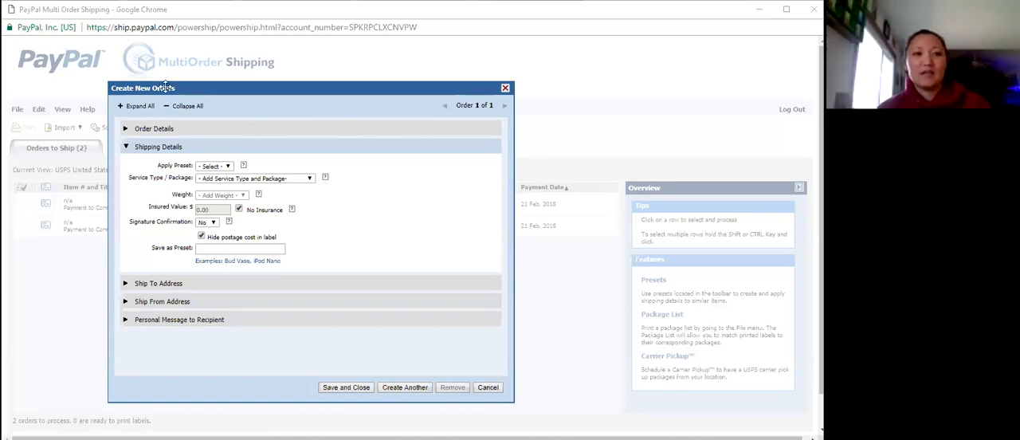
Set the new order's service type and package to Priority Mail service, Padded Flat Rate Envelope.
left_click(256, 180)
scroll(438, 187, "down", 1)
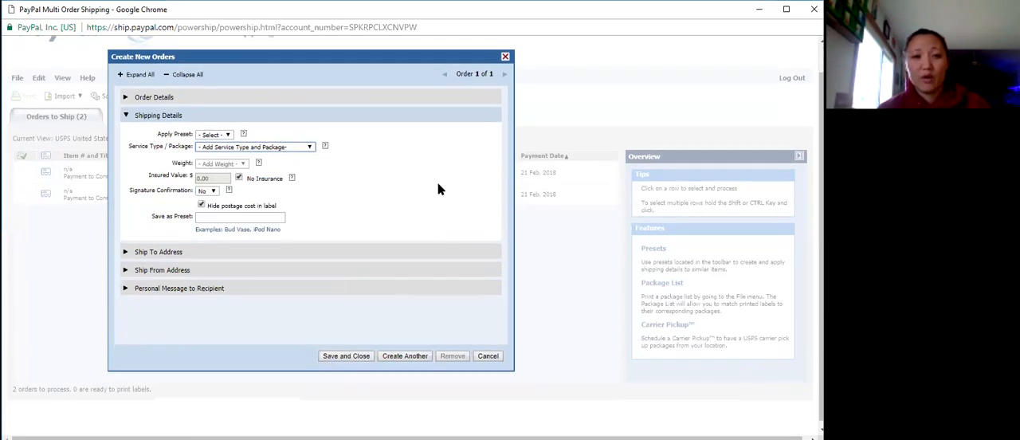
left_click(296, 143)
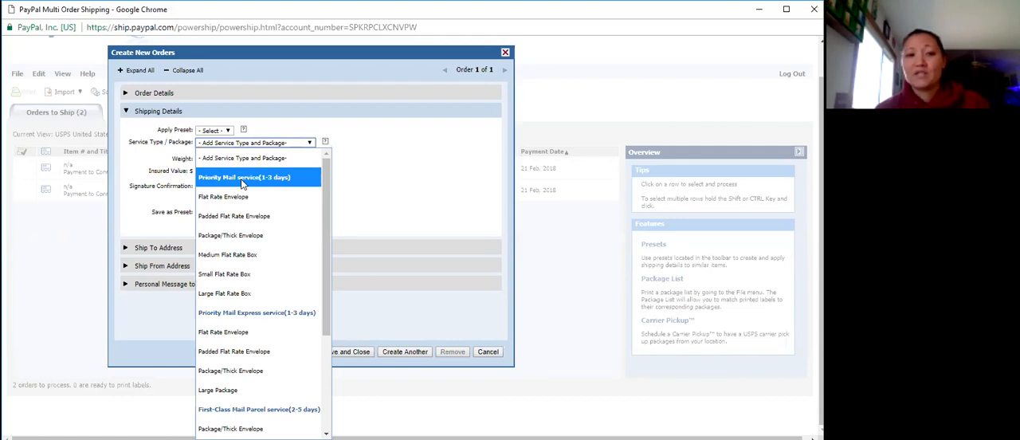
left_click(232, 218)
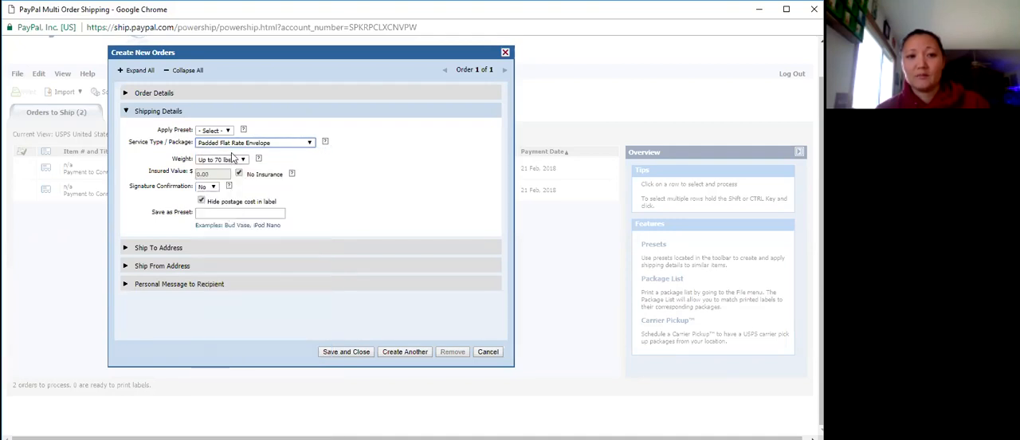
Change the new order's service type and package to First-Class Mail Parcel service, Package/Thick Envelope.
left_click(238, 144)
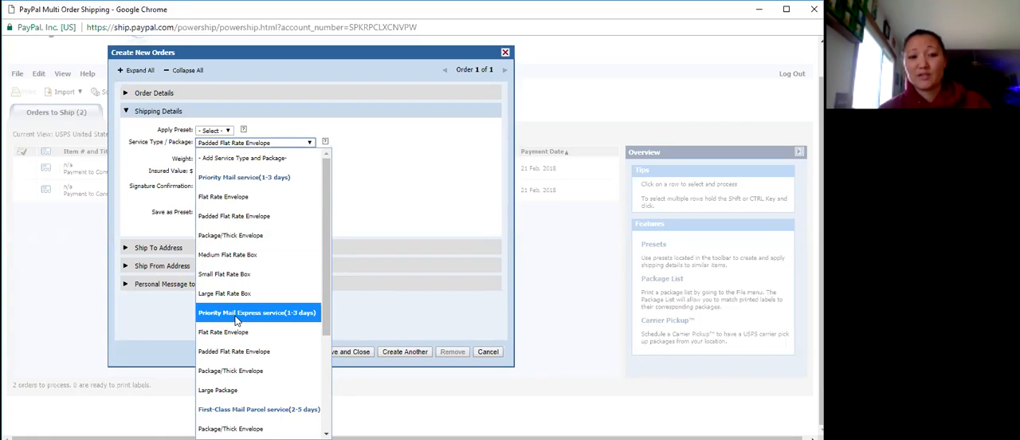
scroll(263, 289, "down", 3)
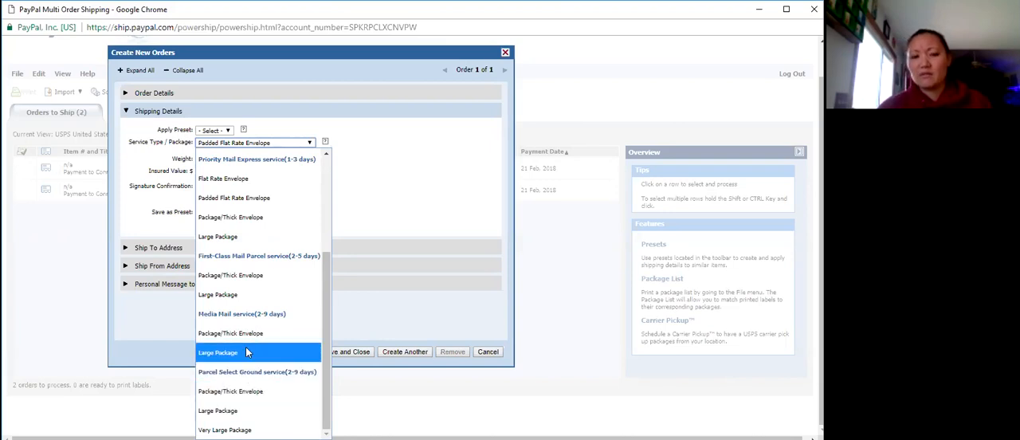
left_click(227, 274)
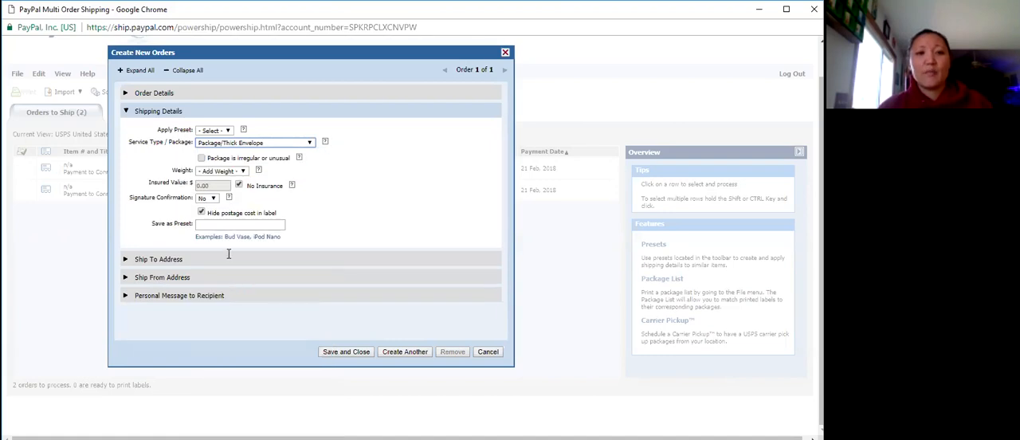
left_click(244, 144)
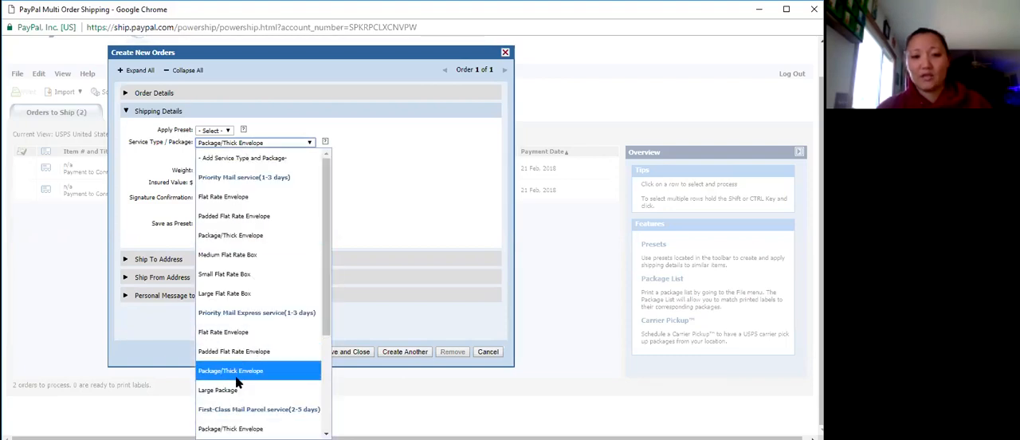
scroll(241, 370, "down", 2)
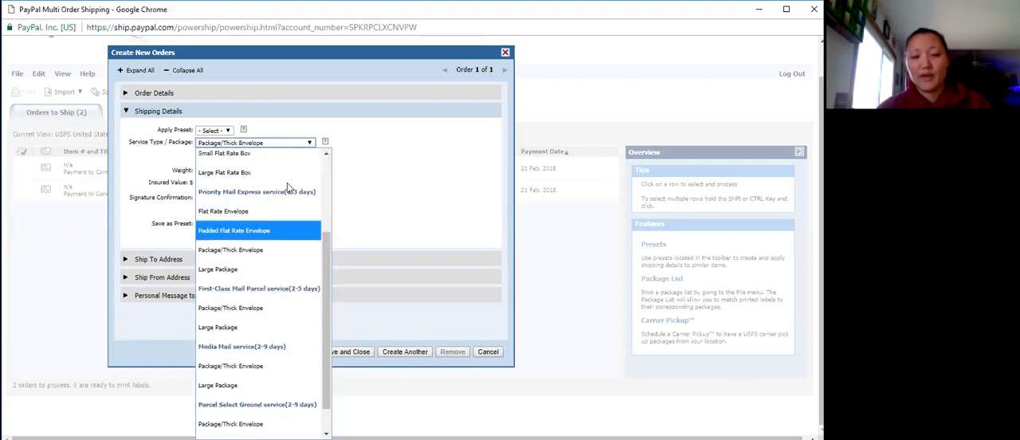
left_click(363, 165)
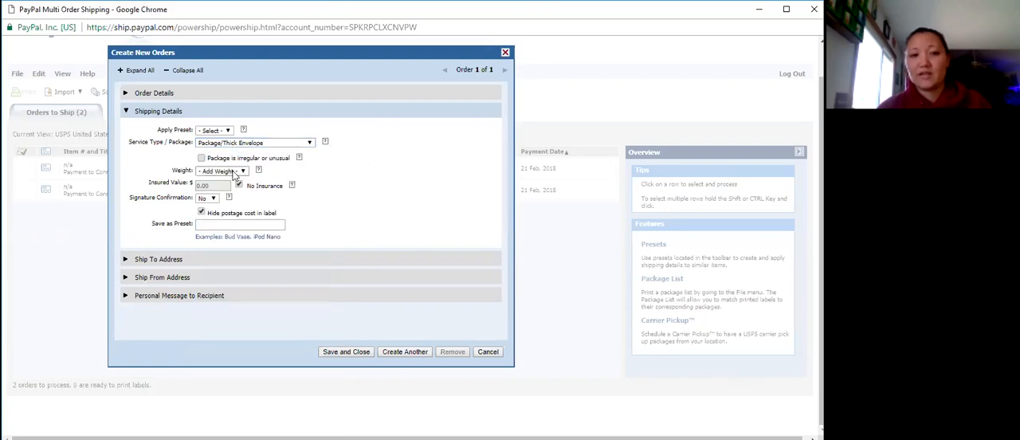
Set the package weight of the new order to 15 ozs.
left_click(223, 170)
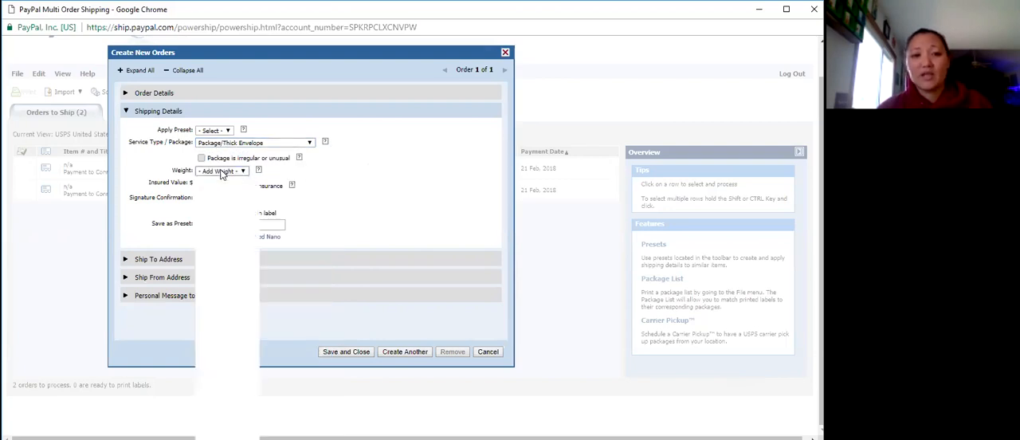
scroll(213, 301, "down", 1)
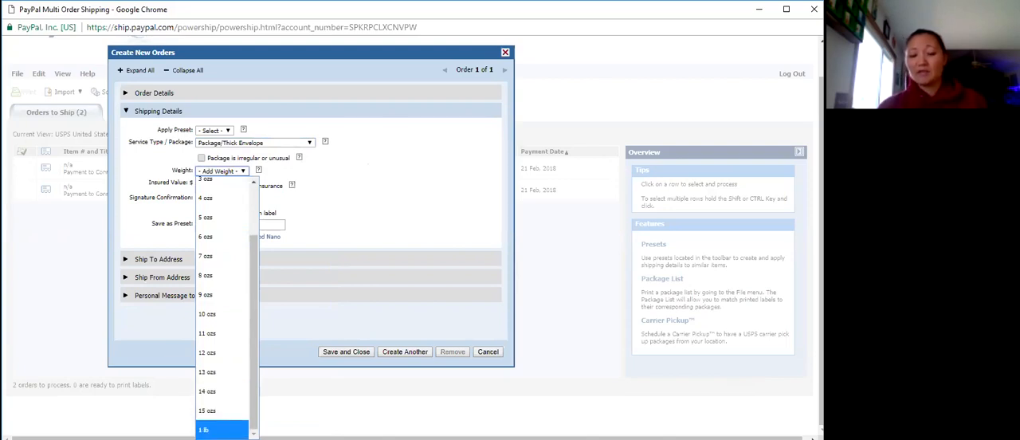
left_click(207, 410)
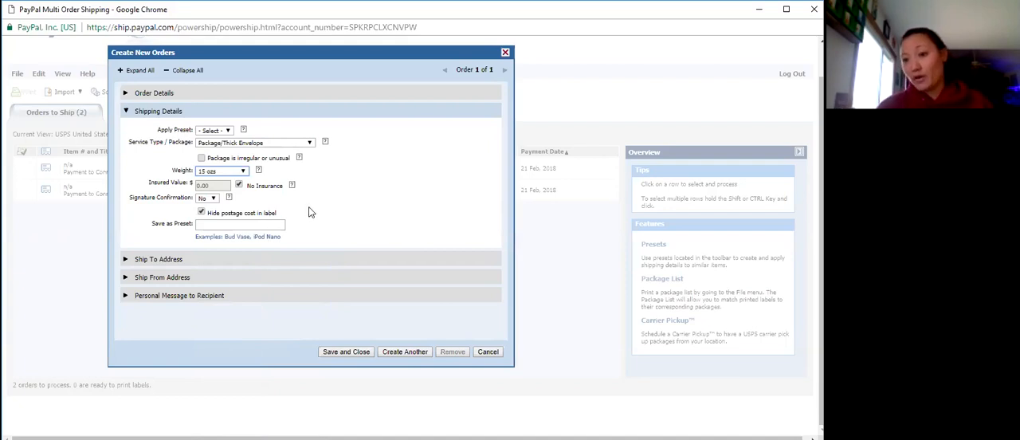
Expand the new order's ship-to address section and enter the recipient's first and last name.
left_click(165, 259)
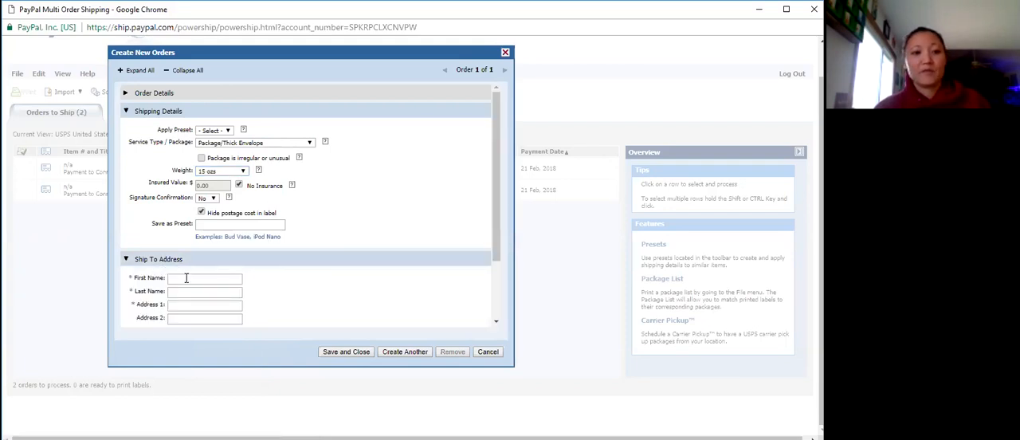
scroll(412, 250, "down", 2)
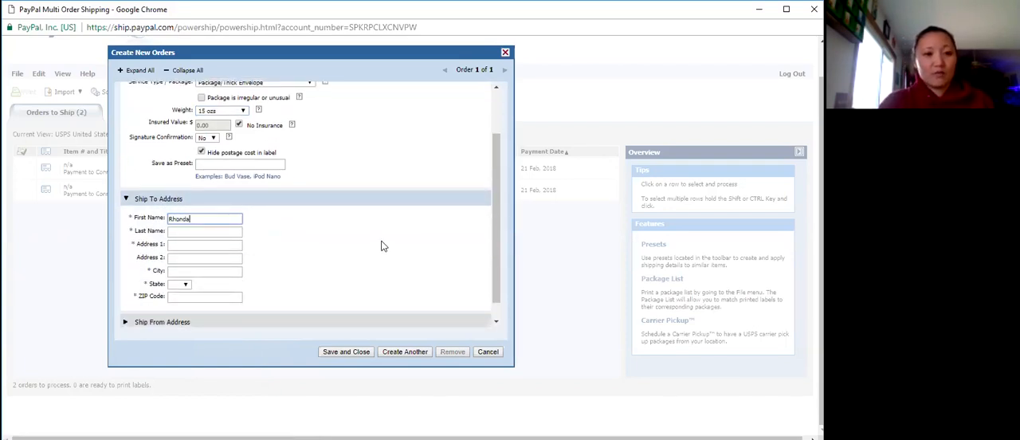
key("Tab")
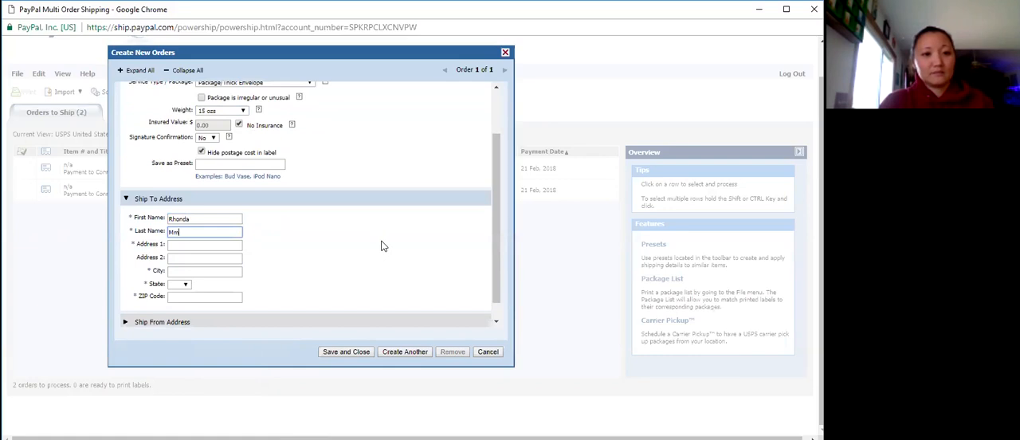
Fill in the recipient's street address and city, leaving the second address line blank.
key("Tab")
key("Tab")
key("Tab")
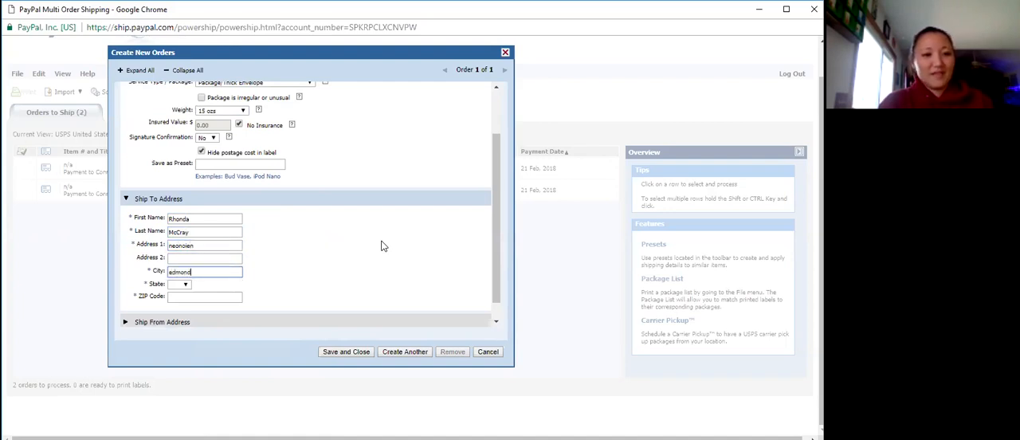
Fill in the recipient's state and ZIP code, and save and close the new order.
key("Tab")
key("o")
key("k")
key("Tab")
type("745841")
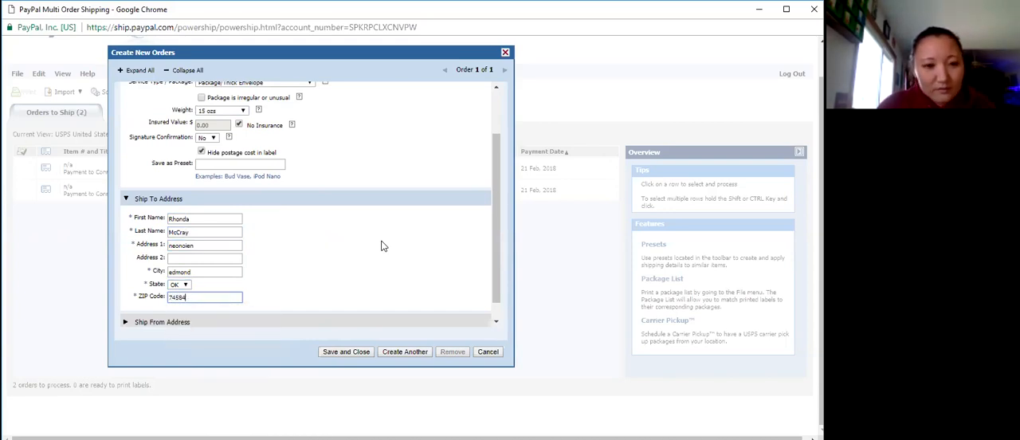
scroll(382, 245, "down", 1)
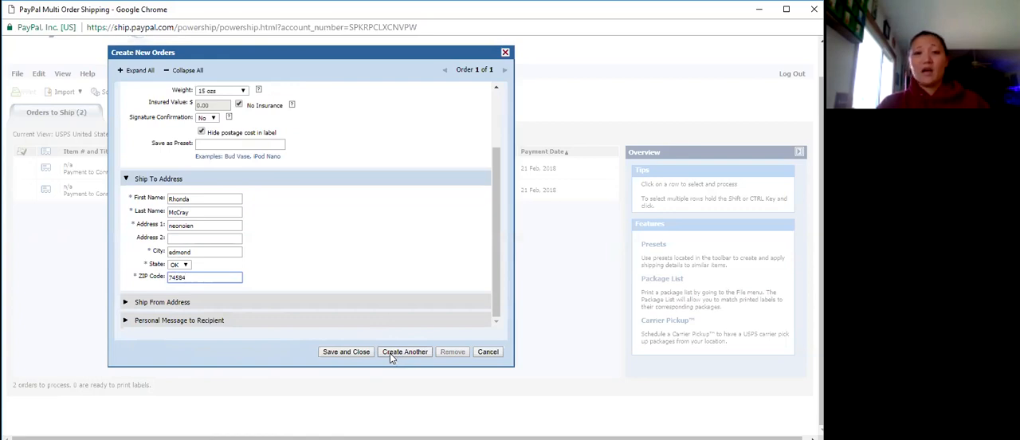
left_click(351, 353)
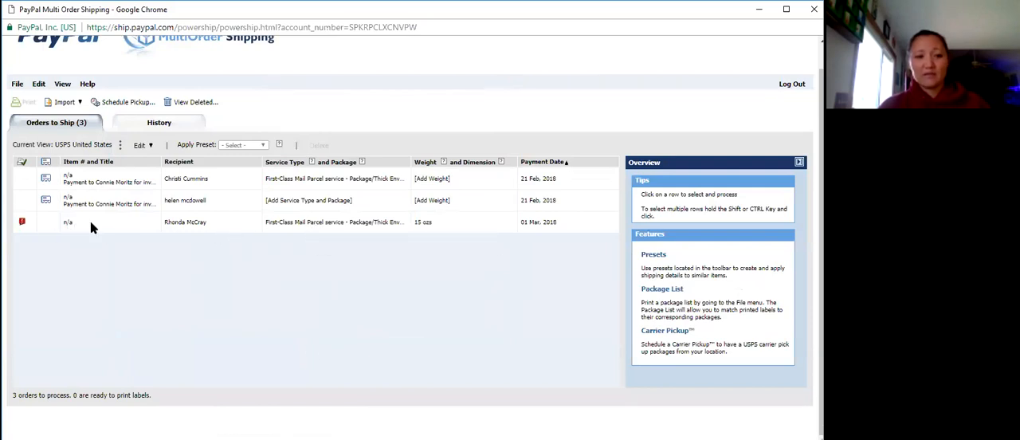
Select the newly created 15 ozs order and open its ship-to address for editing.
left_click(22, 227)
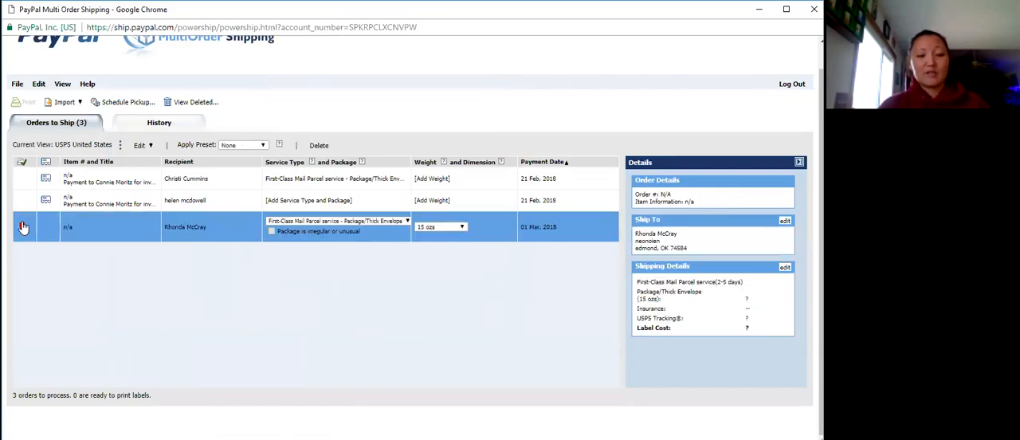
mouse_move(22, 230)
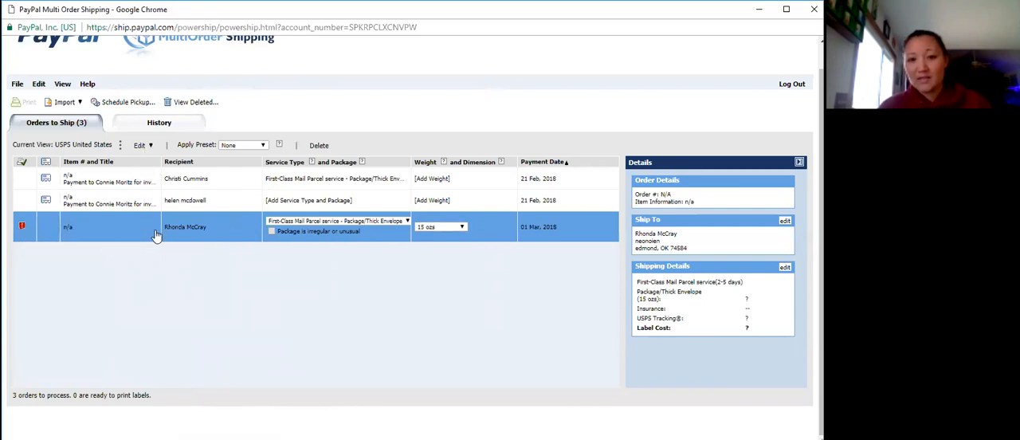
left_click(142, 146)
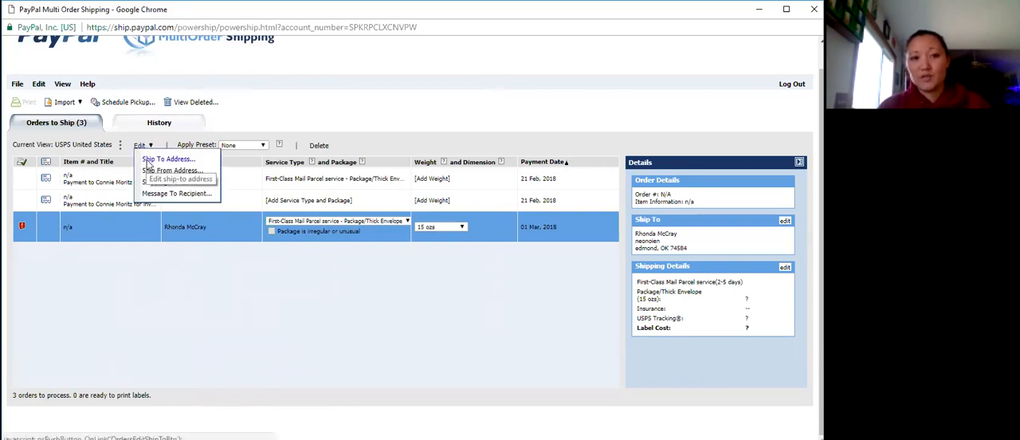
left_click(149, 160)
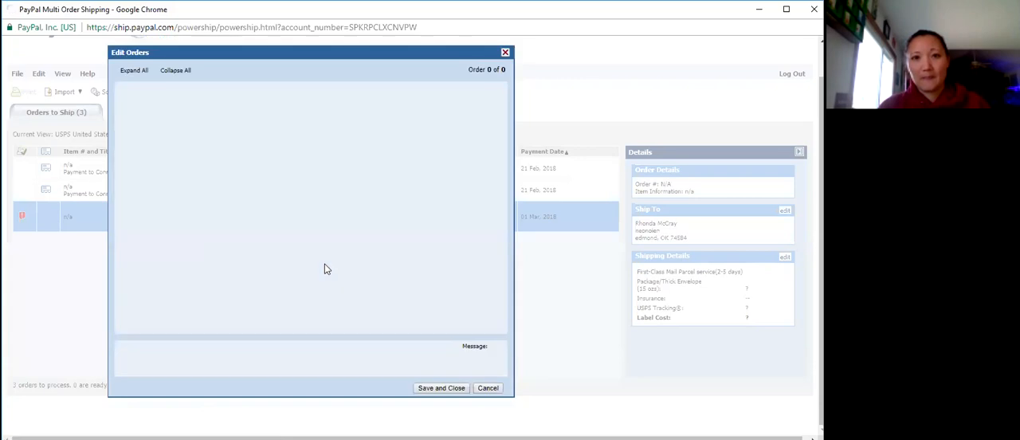
Replace the first address line of the order with the recipient's correct street address.
double_click(206, 177)
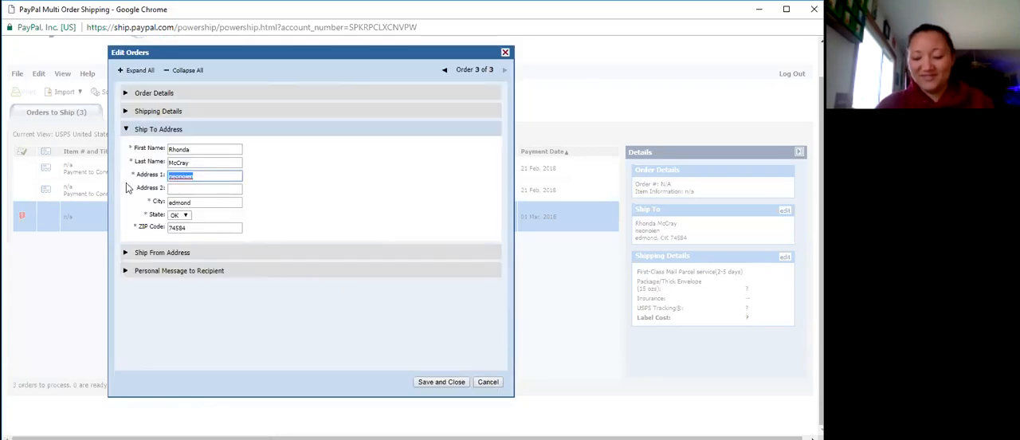
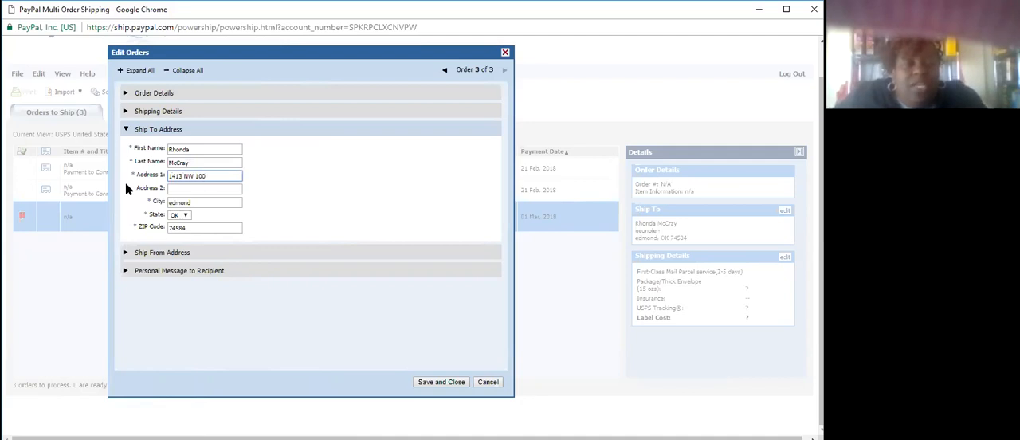
Replace the ZIP code in the order's ship-to address with the recipient's correct ZIP code.
key("Tab")
key("Tab")
key("Tab")
key("Tab")
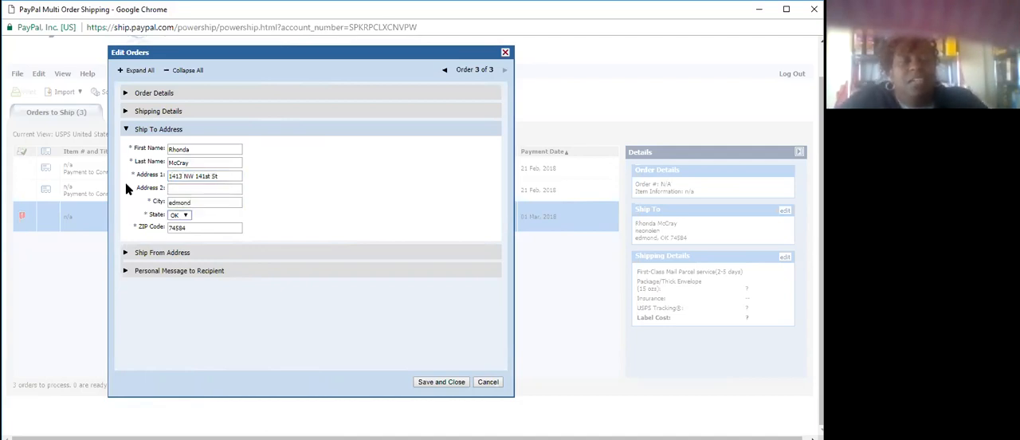
type("7")
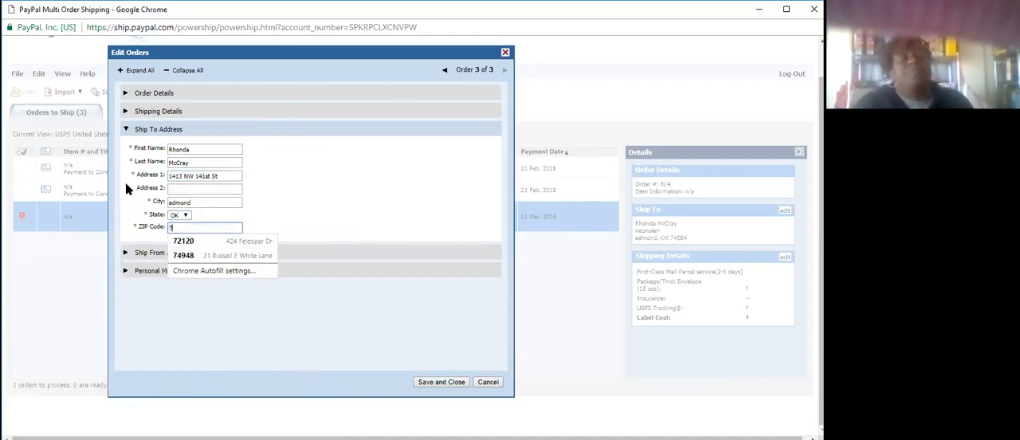
type("3013")
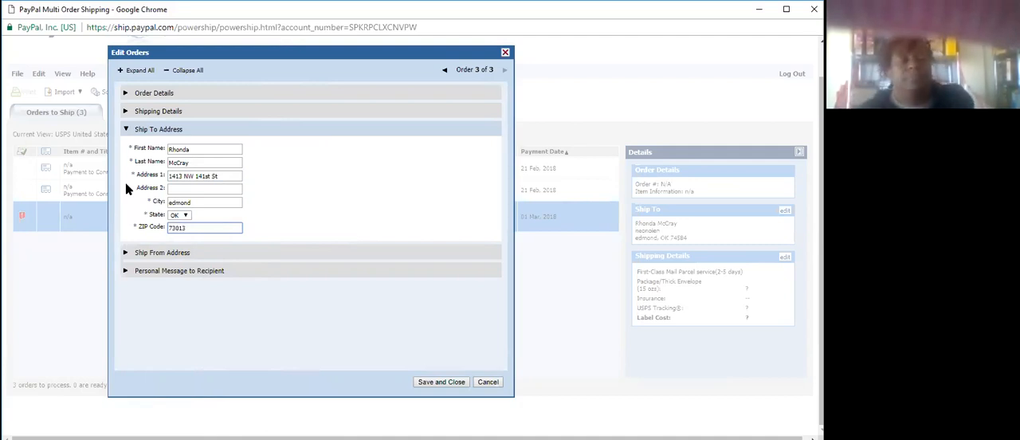
Save the corrected ship-to address and set the selected order's weight to 1 lb.
left_click(430, 384)
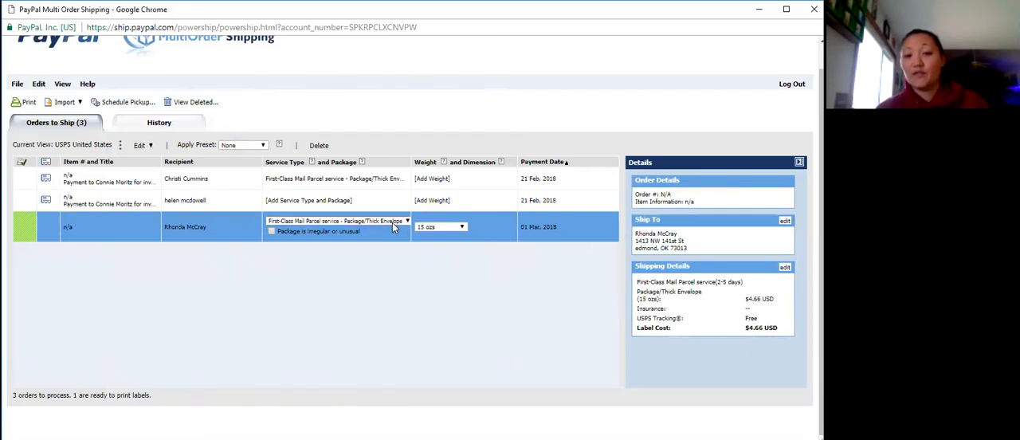
left_click(427, 228)
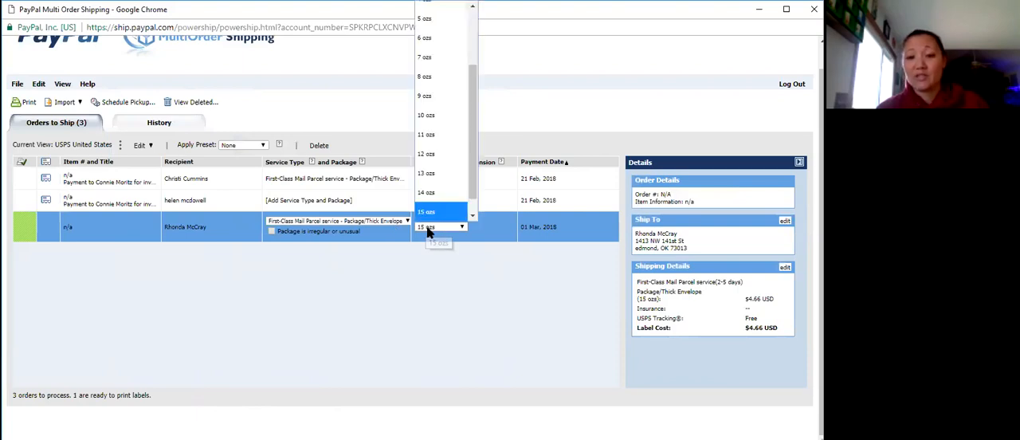
left_click(431, 213)
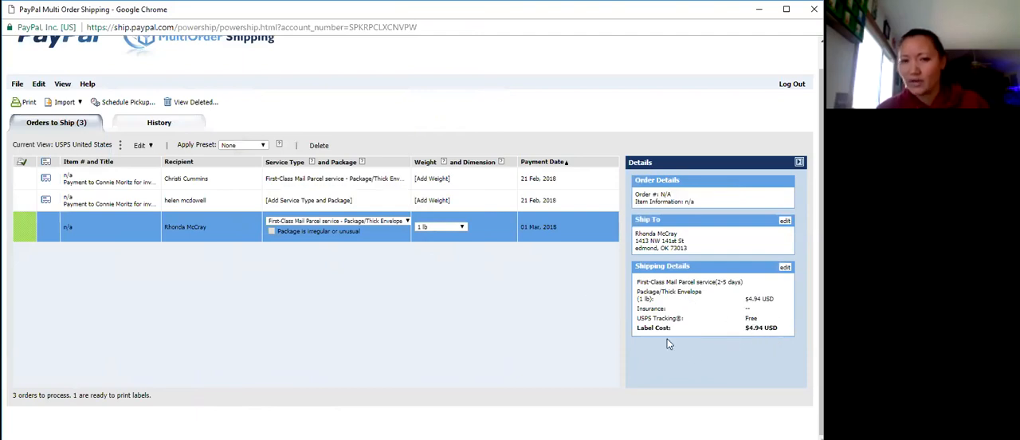
Switch the order's service to Priority Mail Padded Flat Rate Envelope, followed by Priority Mail Flat Rate Envelope, to compare label costs.
left_click(390, 222)
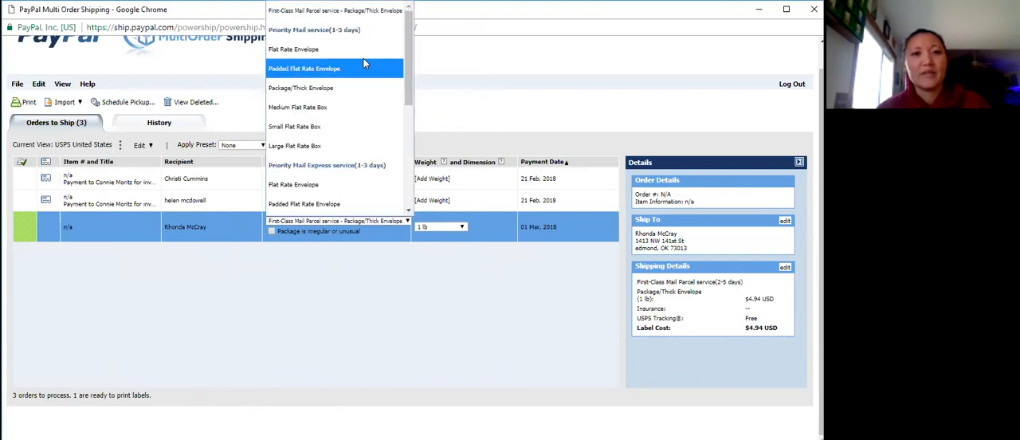
left_click(305, 68)
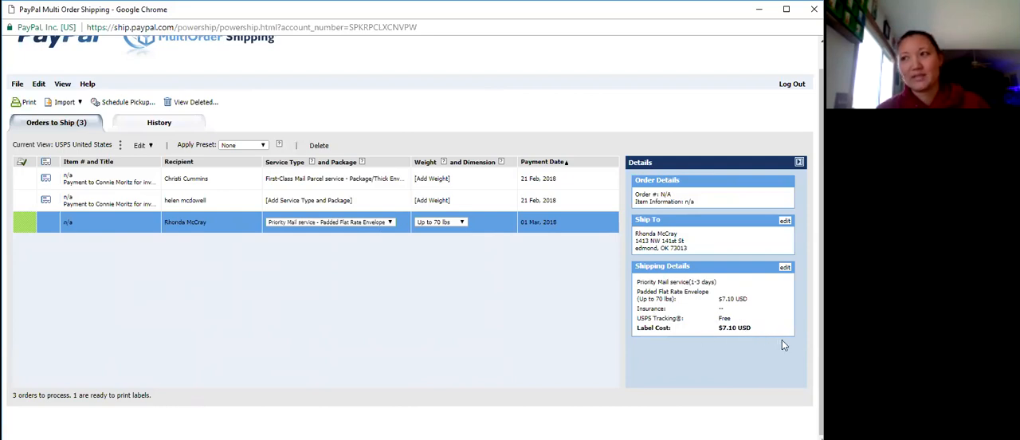
left_click(370, 229)
scroll(333, 145, "down", 1)
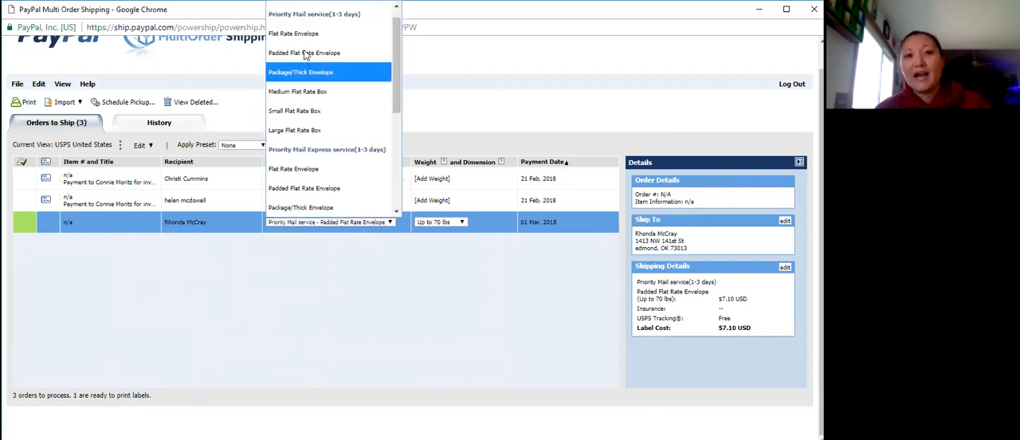
left_click(302, 42)
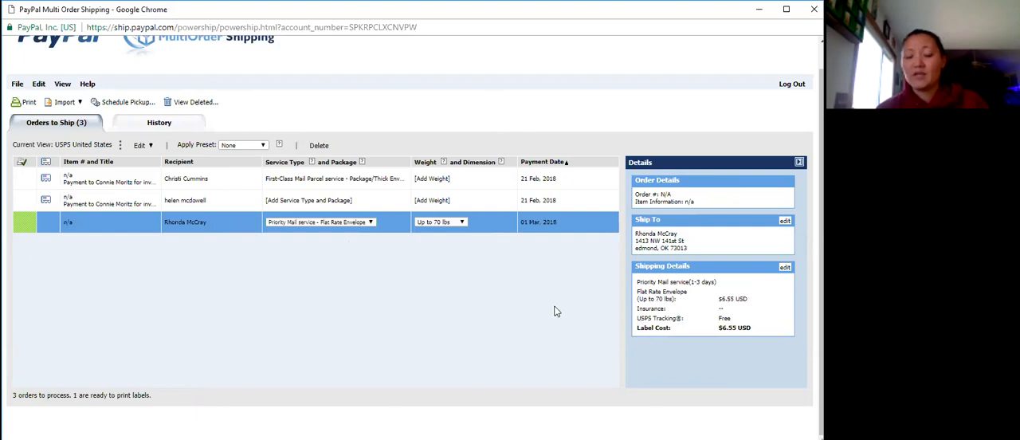
Change the order to First-Class Mail Parcel service with a Large Package and a weight of 1 lb.
left_click(346, 223)
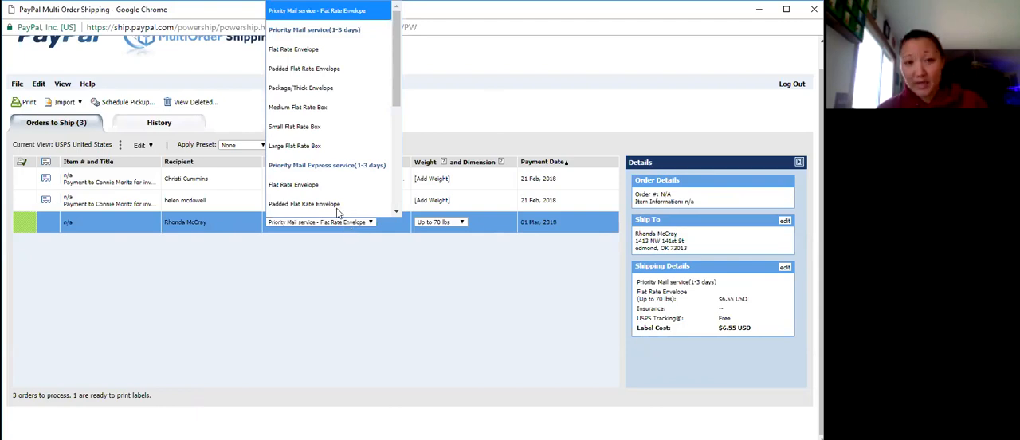
scroll(346, 159, "down", 5)
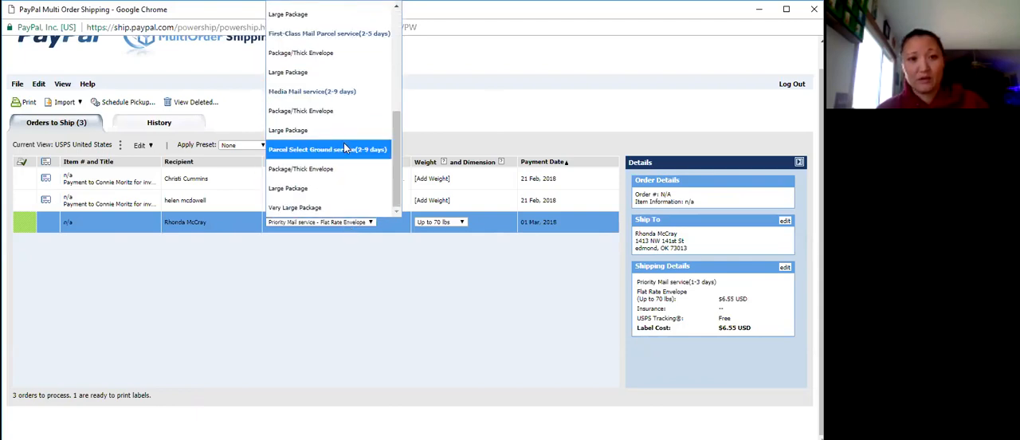
left_click(314, 73)
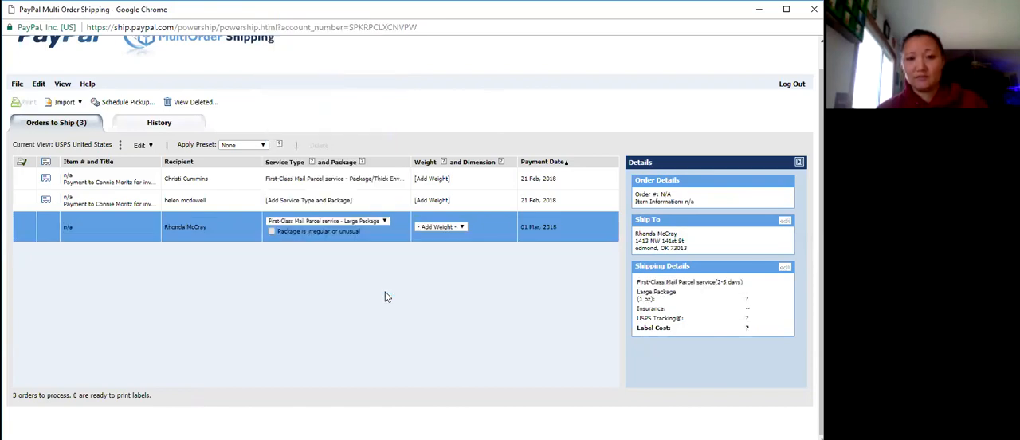
left_click(438, 226)
scroll(430, 213, "down", 2)
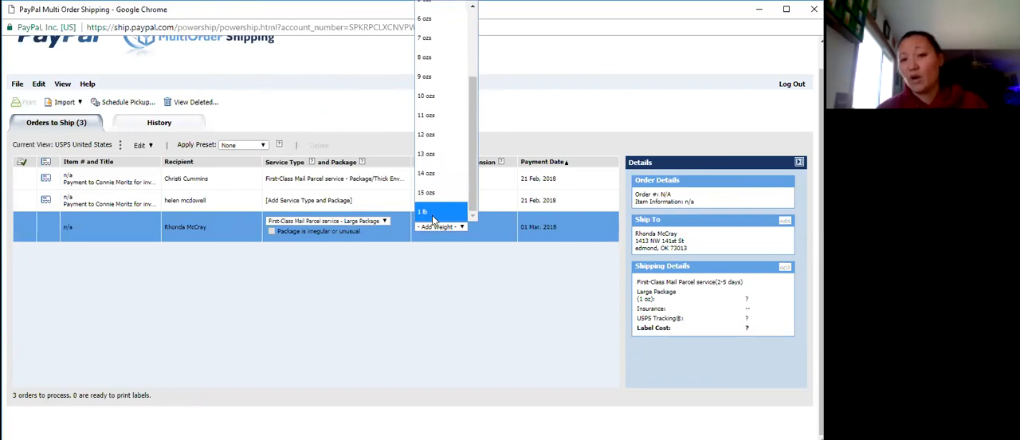
left_click(434, 217)
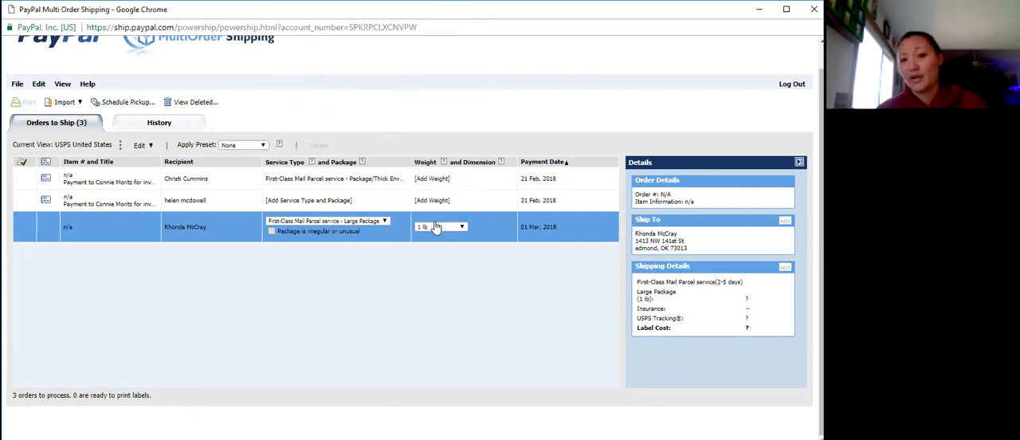
left_click(386, 221)
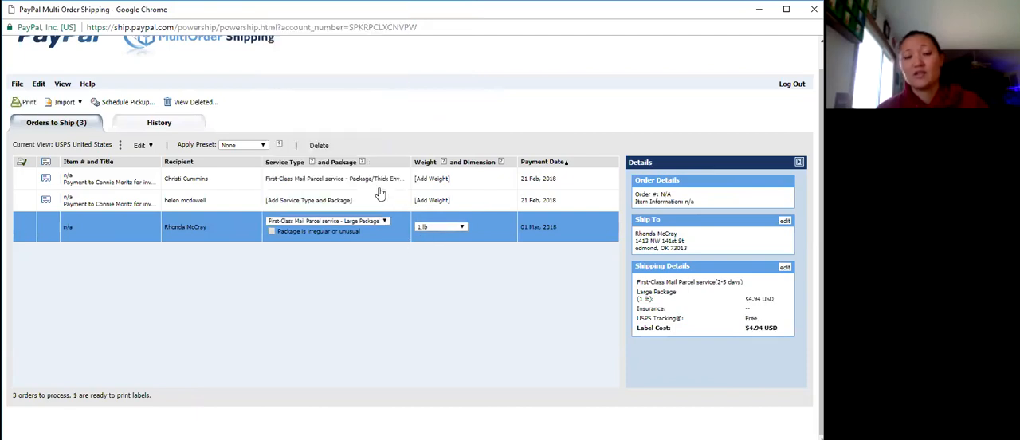
Change the order to Priority Mail Package/Thick Envelope and set its weight to 3 lbs 1 oz - 4 lbs.
left_click(360, 221)
scroll(359, 137, "up", 1)
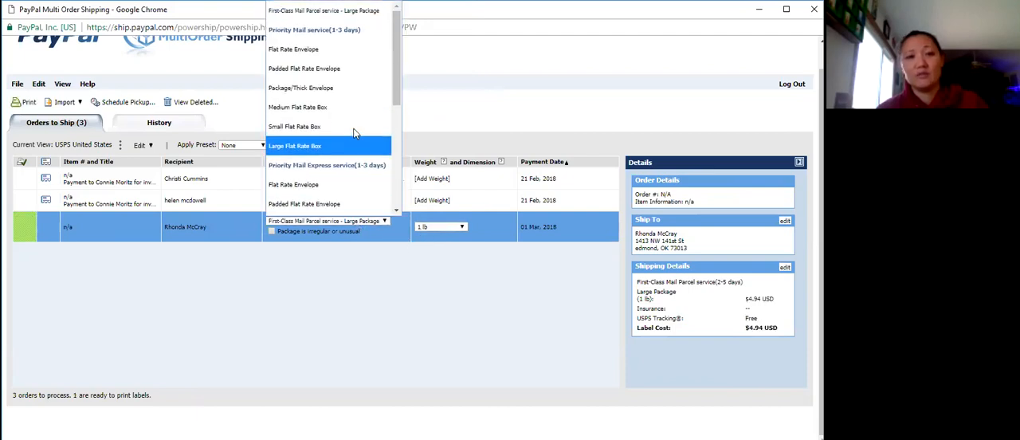
left_click(308, 92)
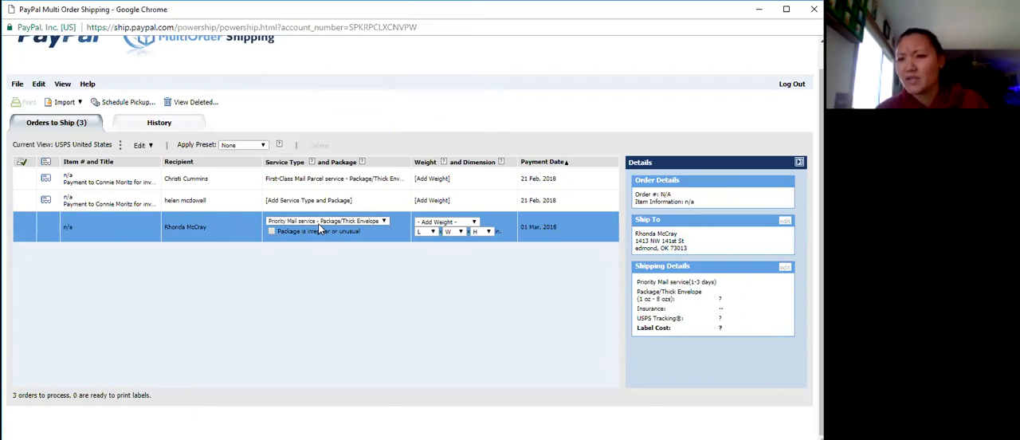
left_click(467, 226)
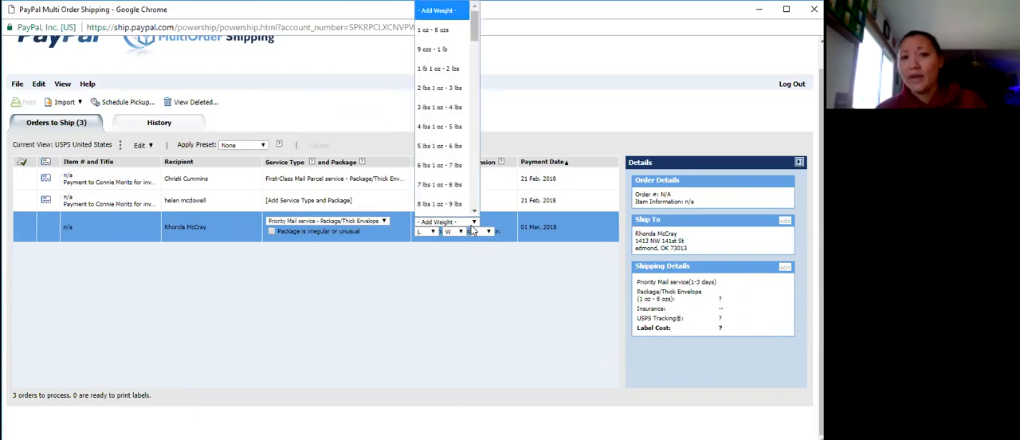
left_click(447, 110)
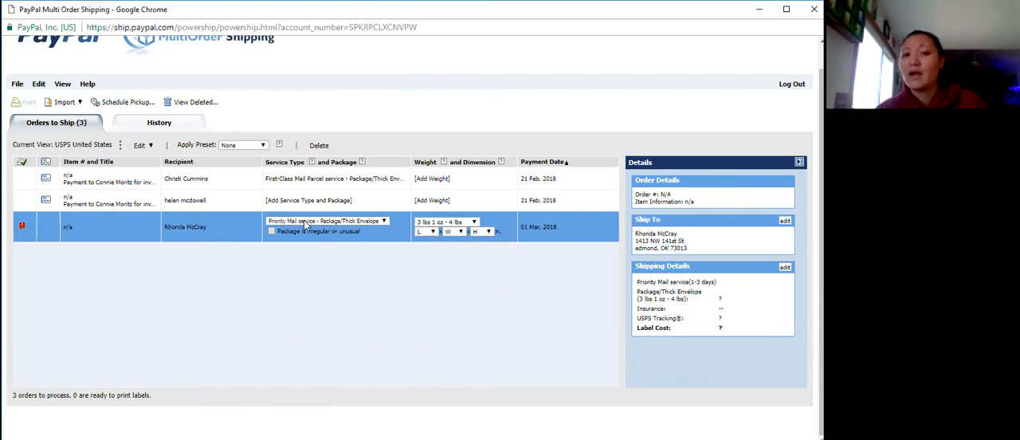
Set the package dimensions to 10 x 6 x 5 in. for length, width and height.
left_click(428, 232)
left_click(423, 192)
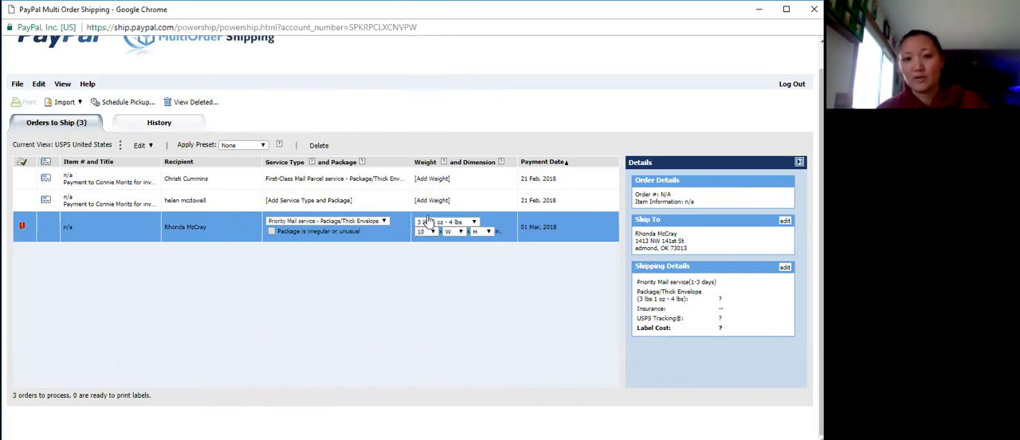
left_click(451, 233)
left_click(451, 119)
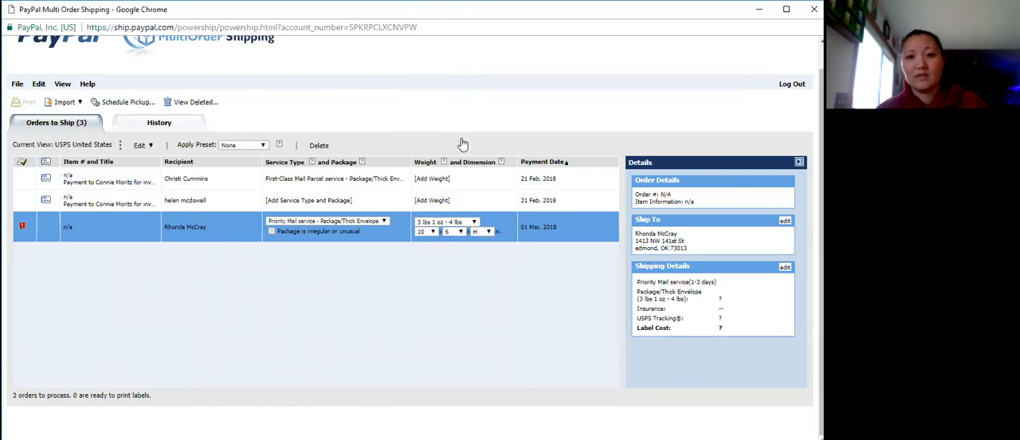
left_click(481, 232)
left_click(476, 100)
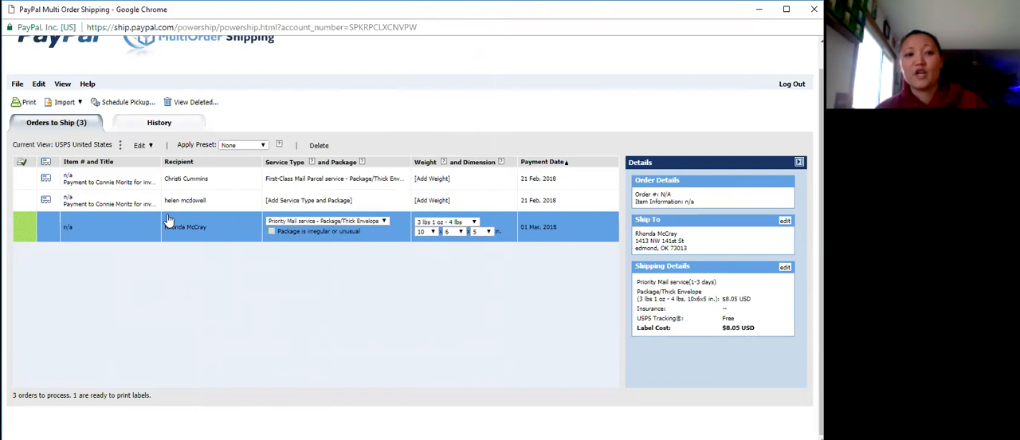
Open the order for editing, review its expanded shipping details, and close it without saving.
left_click(140, 147)
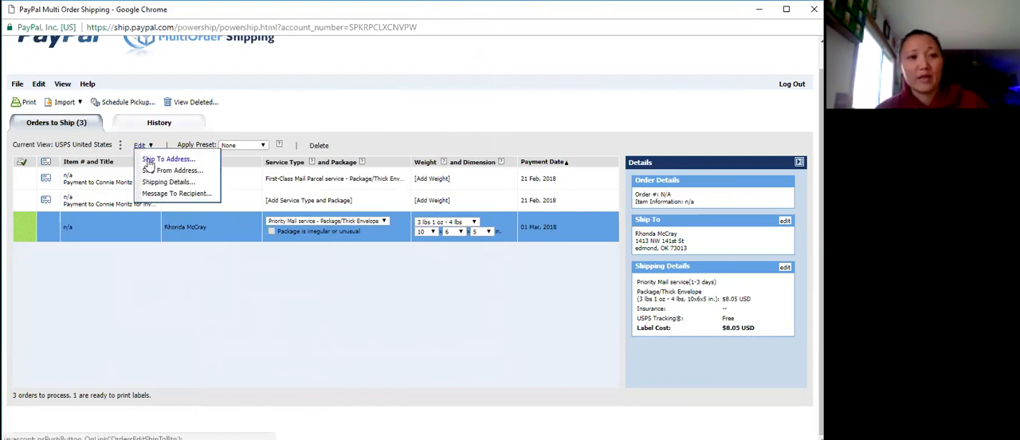
left_click(149, 159)
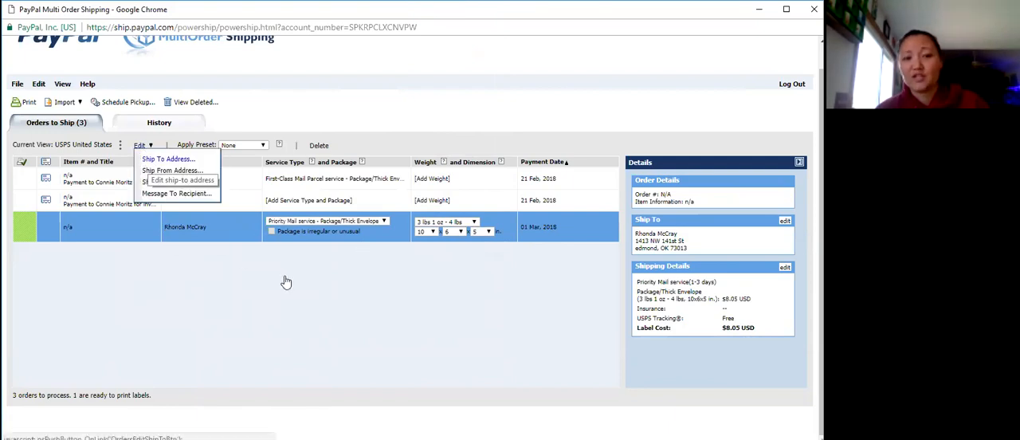
left_click(159, 111)
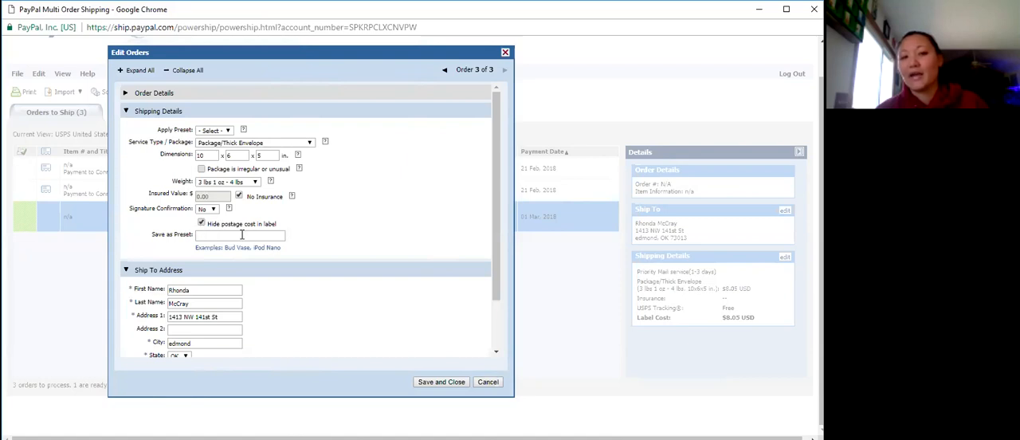
left_click(487, 383)
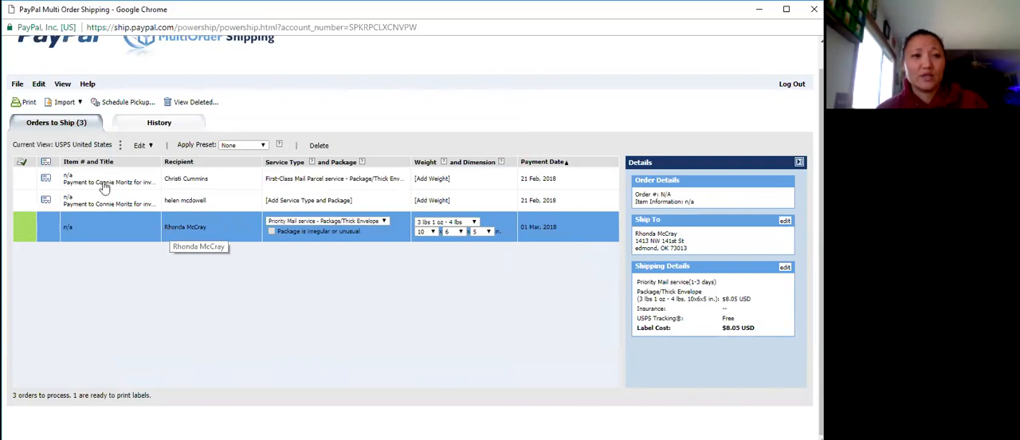
Open the print preview for the ready order, and pay for and print its one label.
left_click(28, 104)
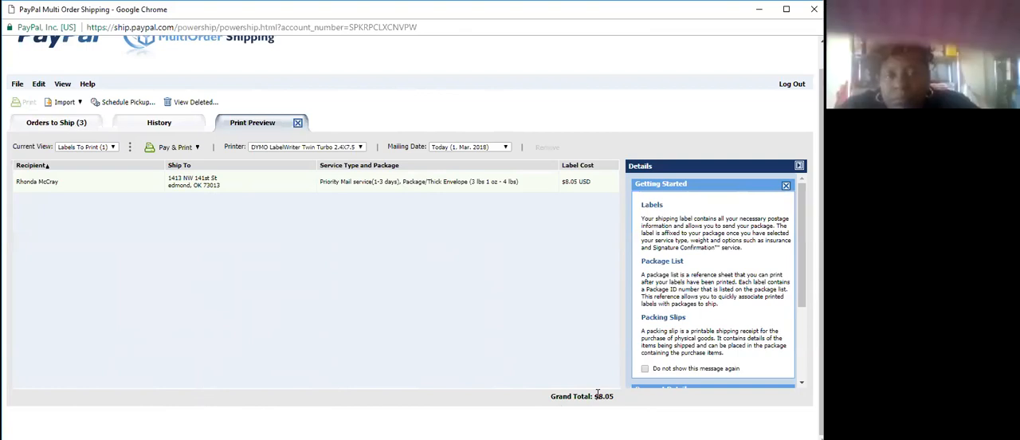
left_click(176, 149)
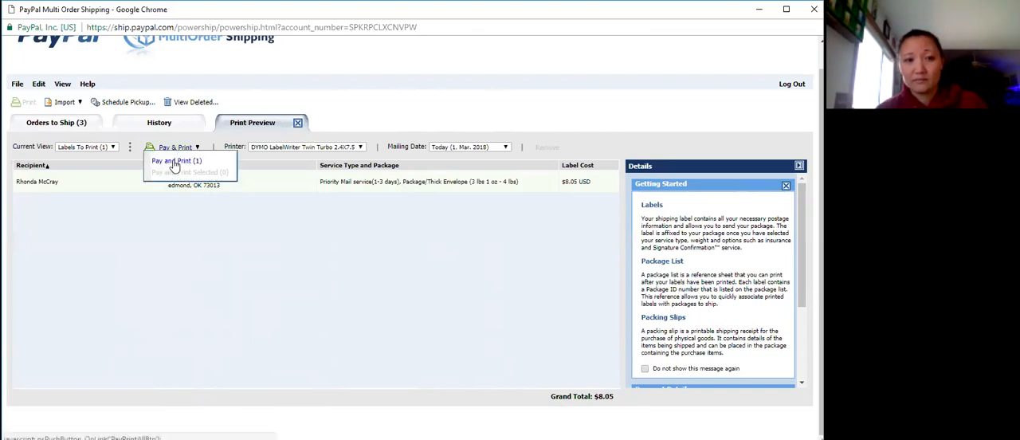
left_click(175, 162)
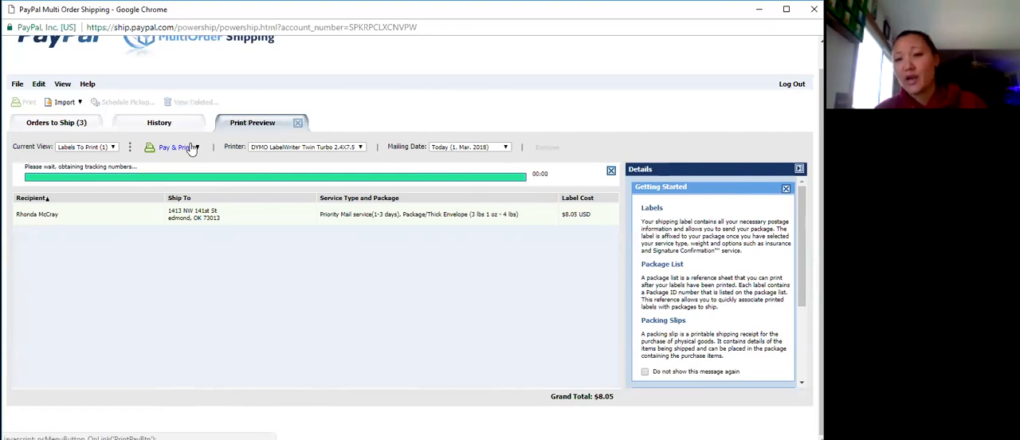
left_click(177, 147)
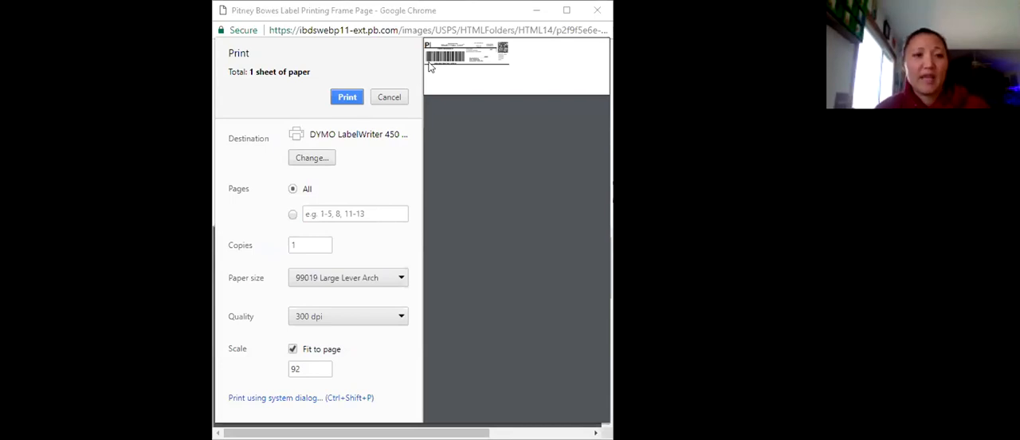
Choose the HP Officejet Pro 8600 as the label's print destination, and cancel the print.
left_click(310, 158)
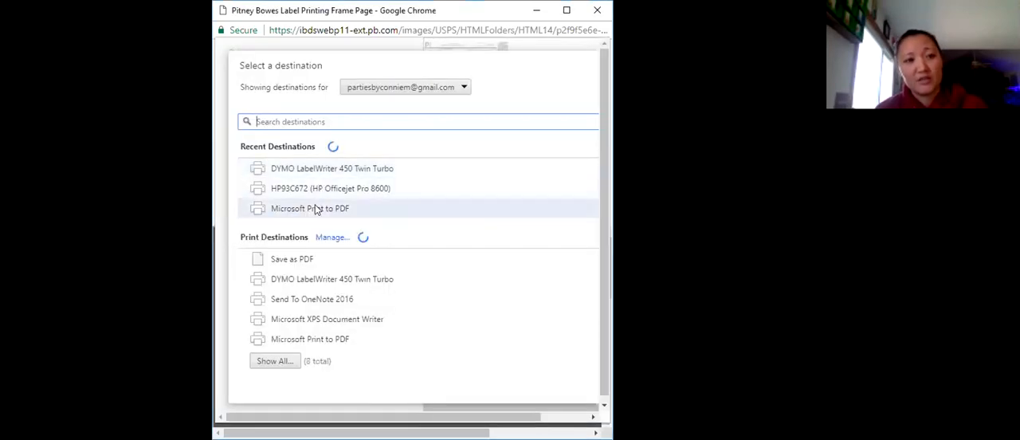
left_click(319, 190)
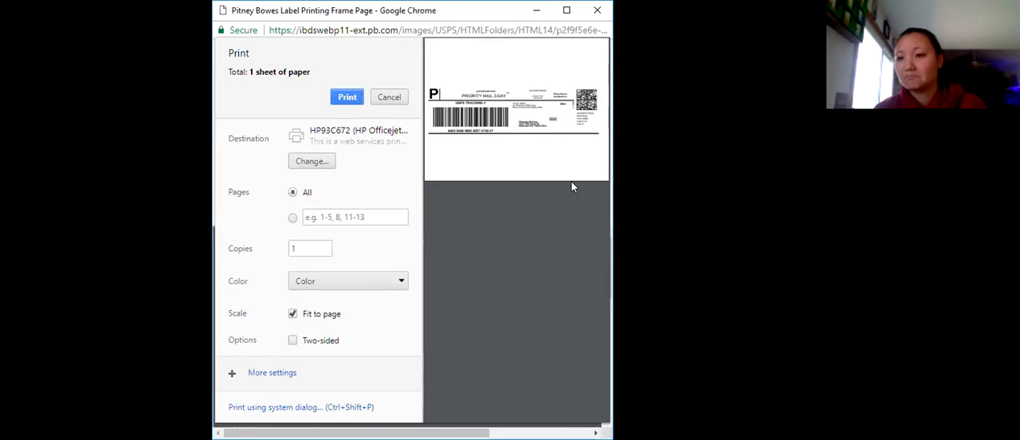
left_click(393, 95)
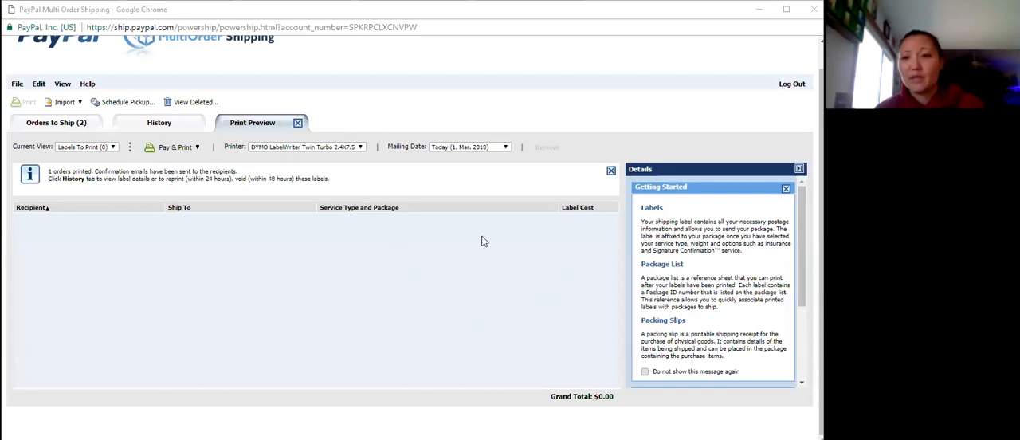
Open the shipping history, check the available search periods, and view the second label-printed transaction from the past day.
left_click(153, 128)
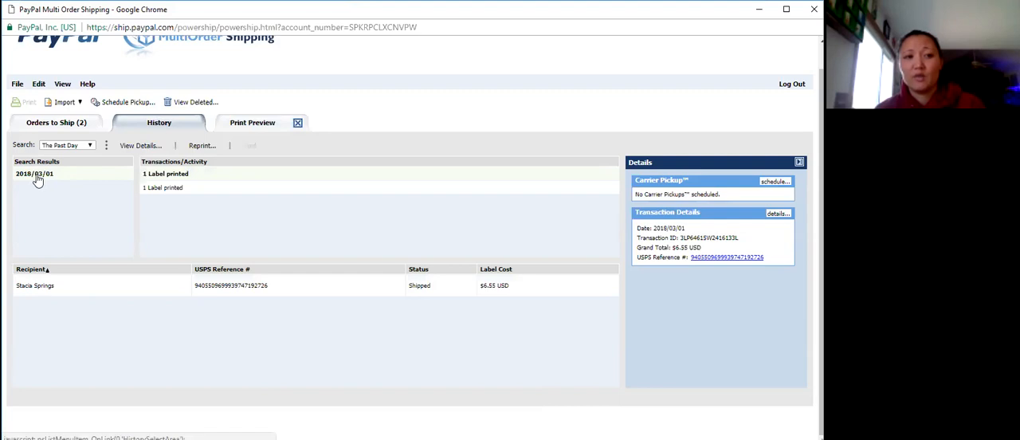
left_click(79, 150)
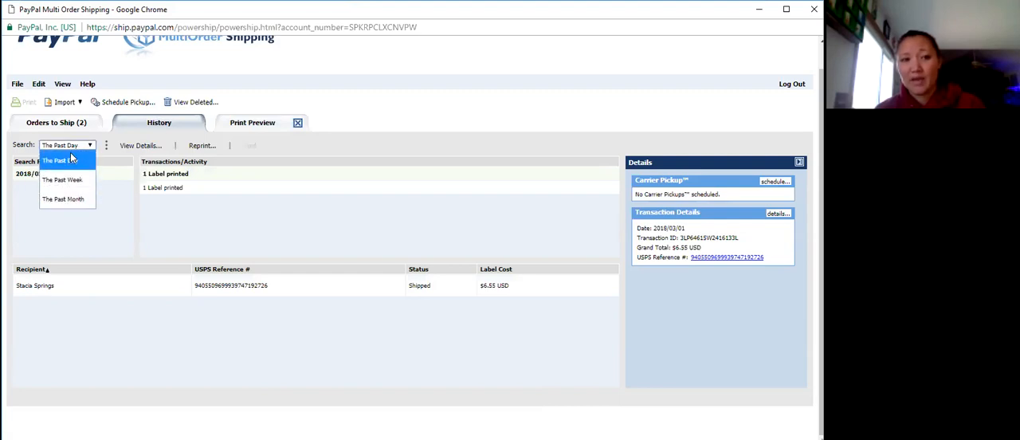
left_click(72, 237)
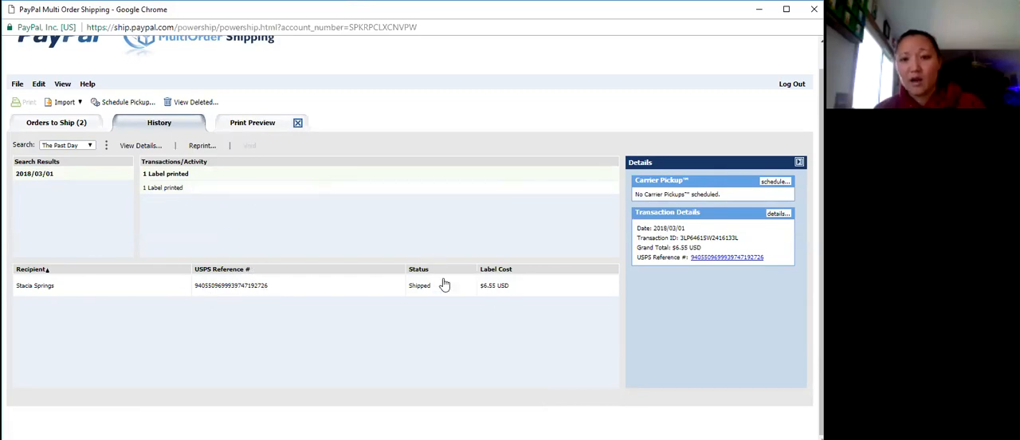
left_click(164, 188)
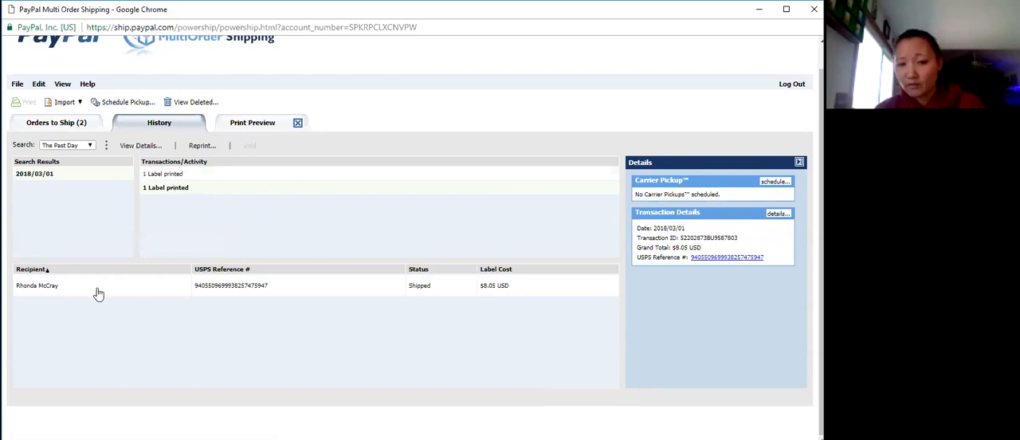
Void the shipped Priority Mail label in the shipping history, giving "Changed mind" as the refund reason.
left_click(241, 292)
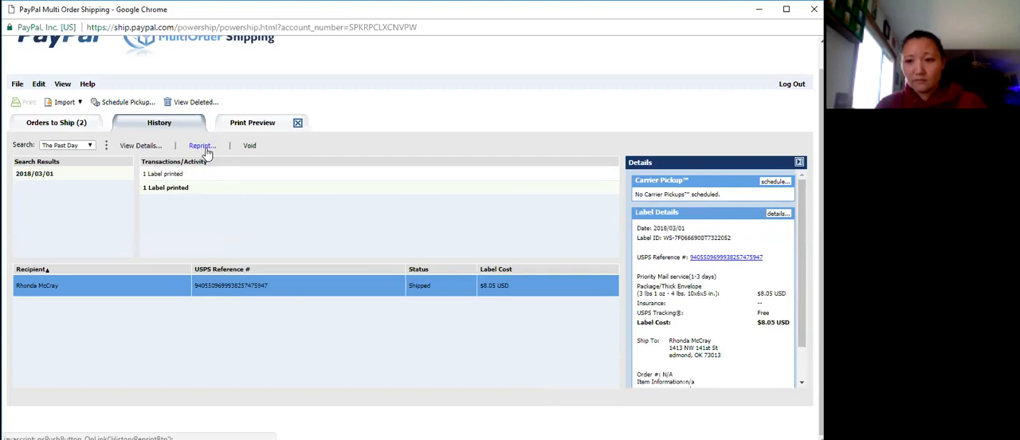
left_click(247, 149)
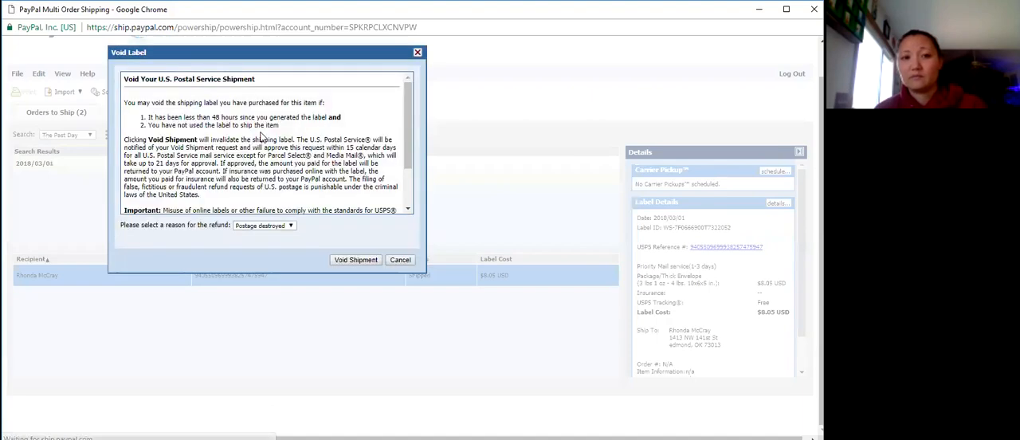
left_click(272, 228)
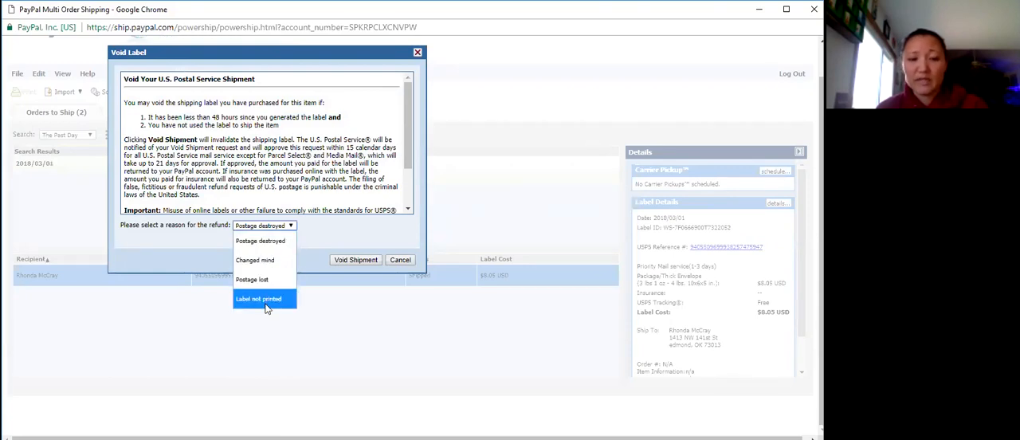
left_click(265, 261)
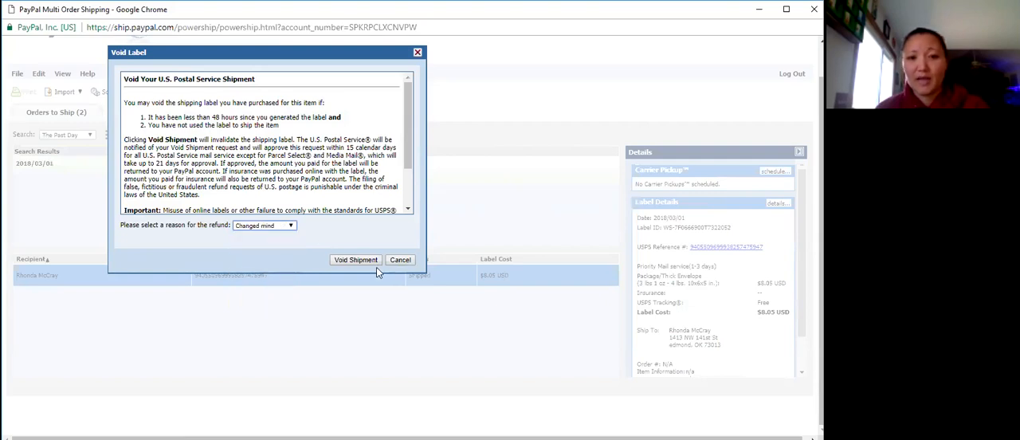
left_click(355, 261)
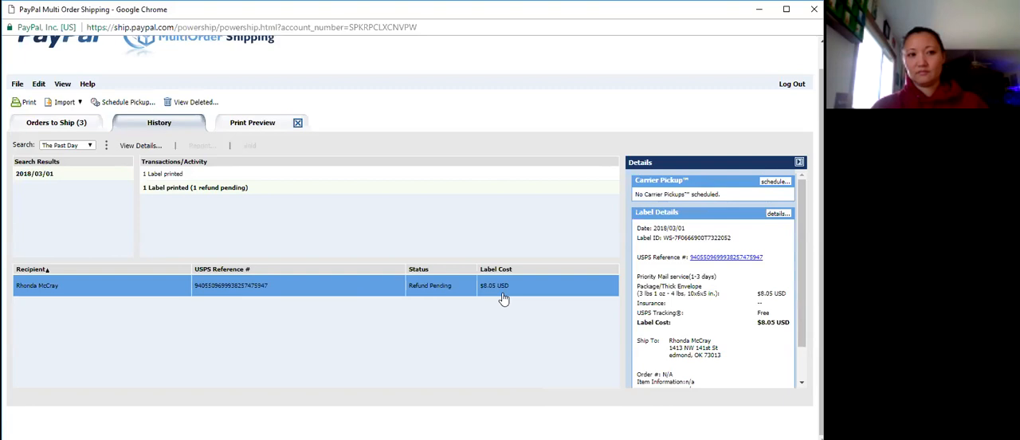
Delete the Priority Mail order dated 01 Mar. 2018 from the orders to ship.
left_click(58, 125)
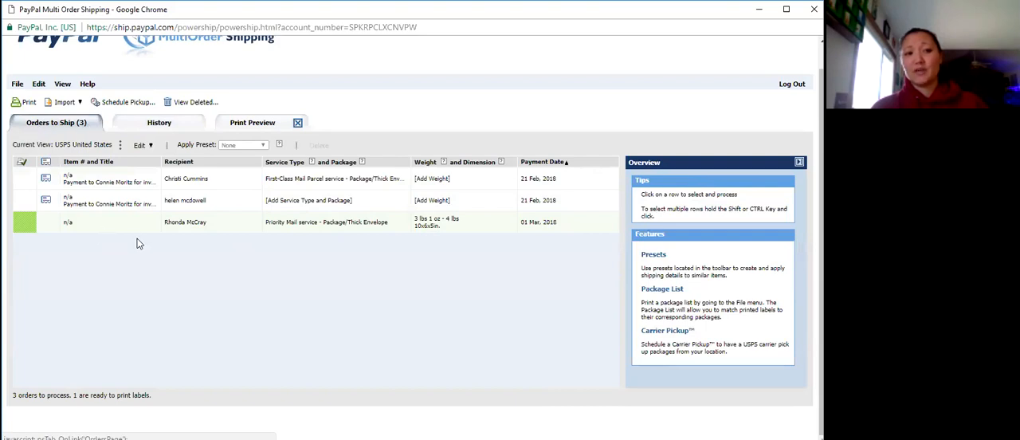
left_click(191, 229)
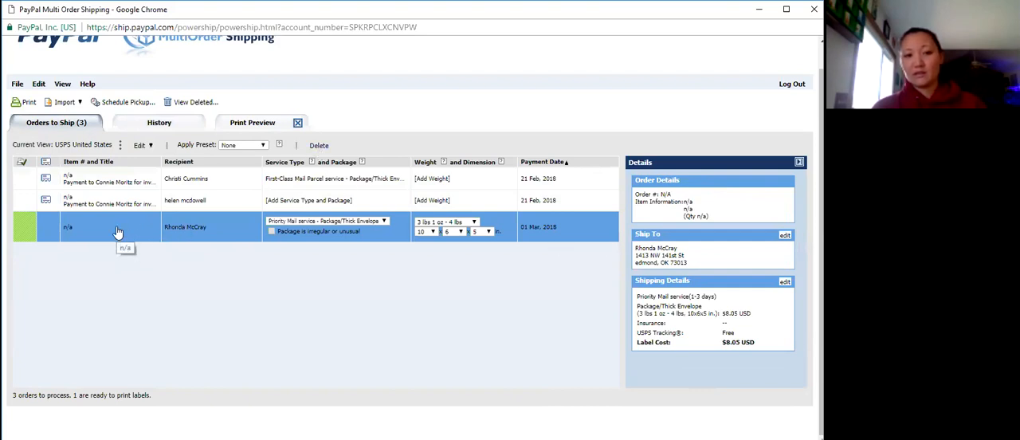
key("Delete")
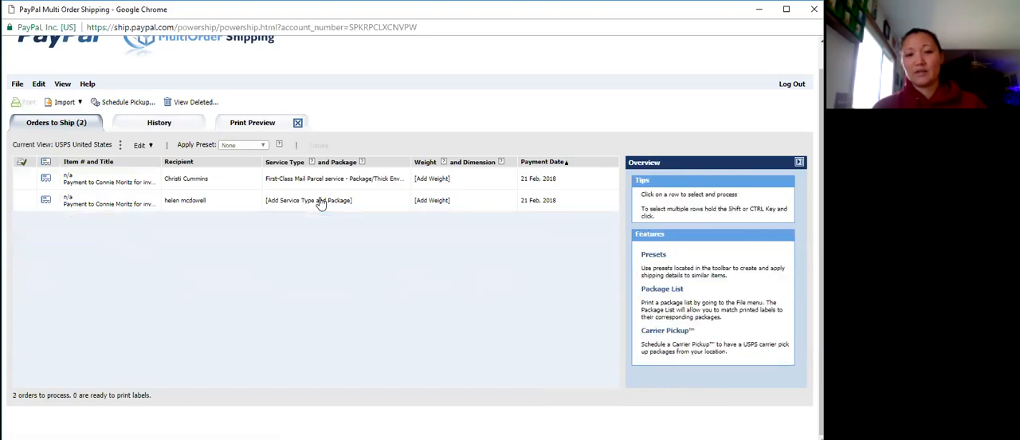